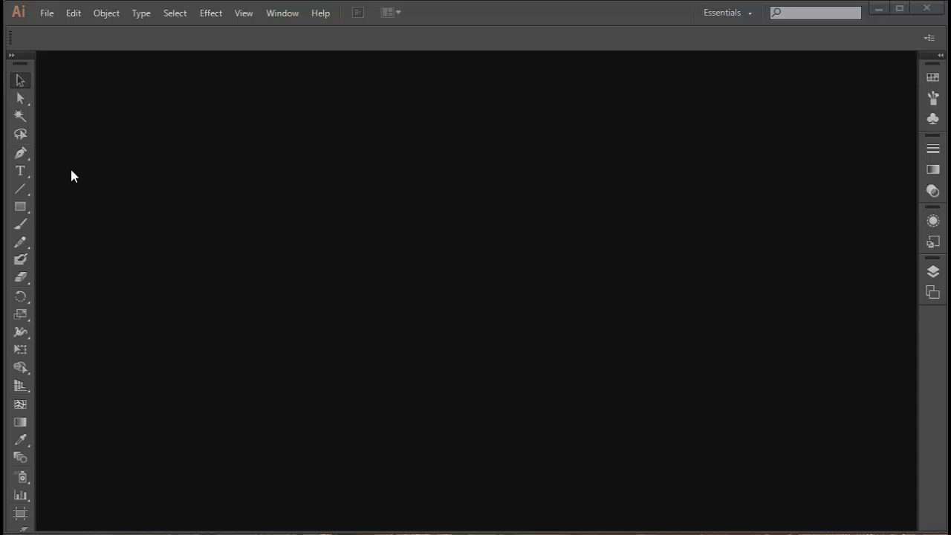
# Create a new 300 × 250 pt document named 'Flat Design Button'
pyautogui.click(43, 14)
pyautogui.click(73, 28)
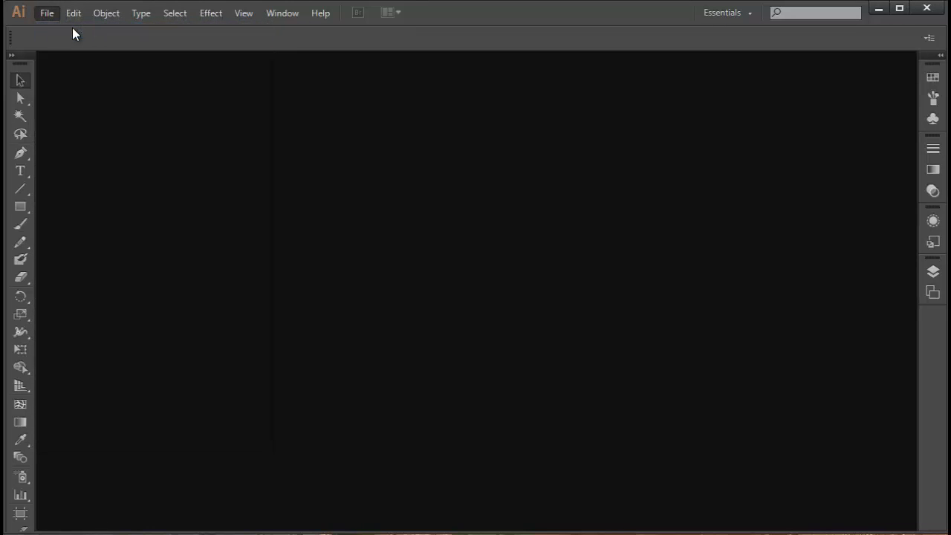
pyautogui.moveTo(408, 65)
pyautogui.mouseDown()
pyautogui.moveTo(395, 70)
pyautogui.moveTo(405, 71)
pyautogui.mouseUp()
pyautogui.click(435, 111)
pyautogui.moveTo(435, 116); pyautogui.dragTo(286, 103)
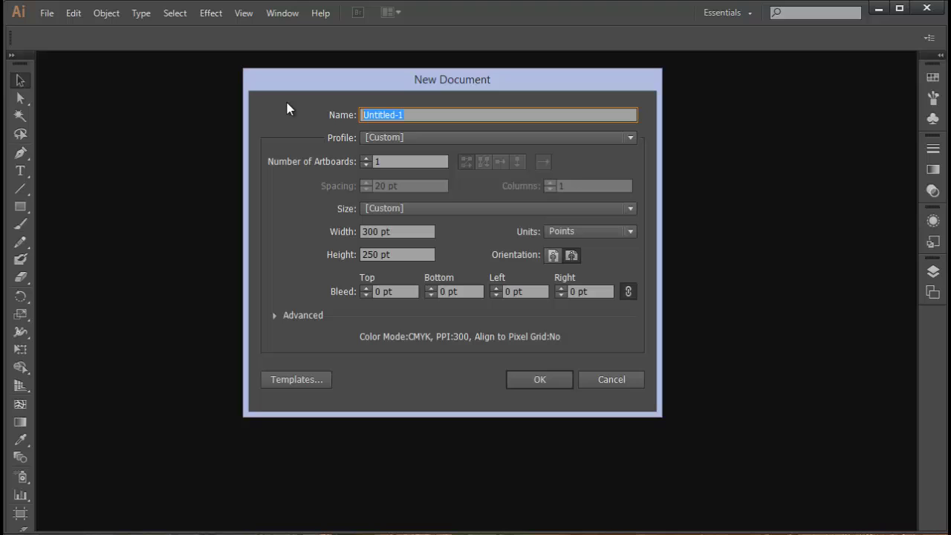
pyautogui.write('Flat Design Button')
pyautogui.press('Return')
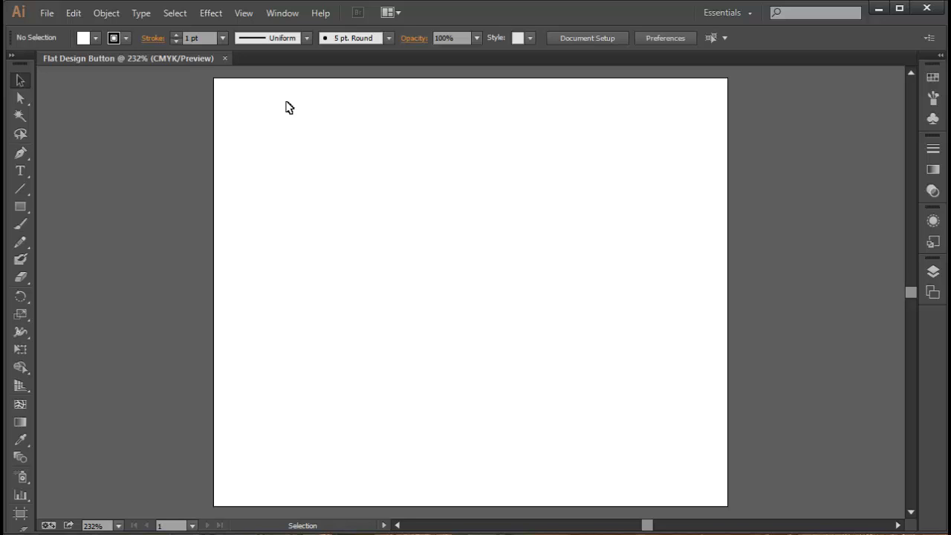
# Drag the artboard's top edge down until the artboard is about 115 pt tall
pyautogui.click(21, 514)
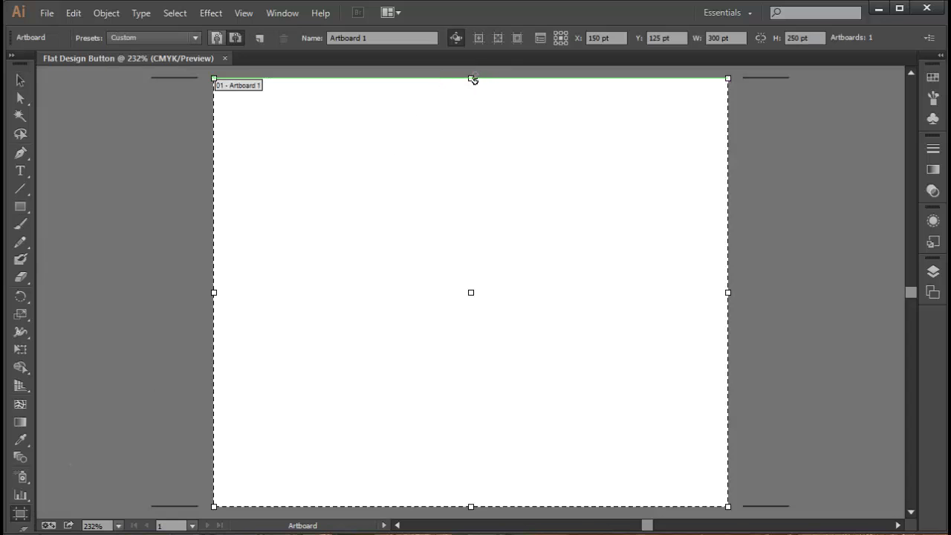
pyautogui.moveTo(472, 79); pyautogui.dragTo(467, 336)
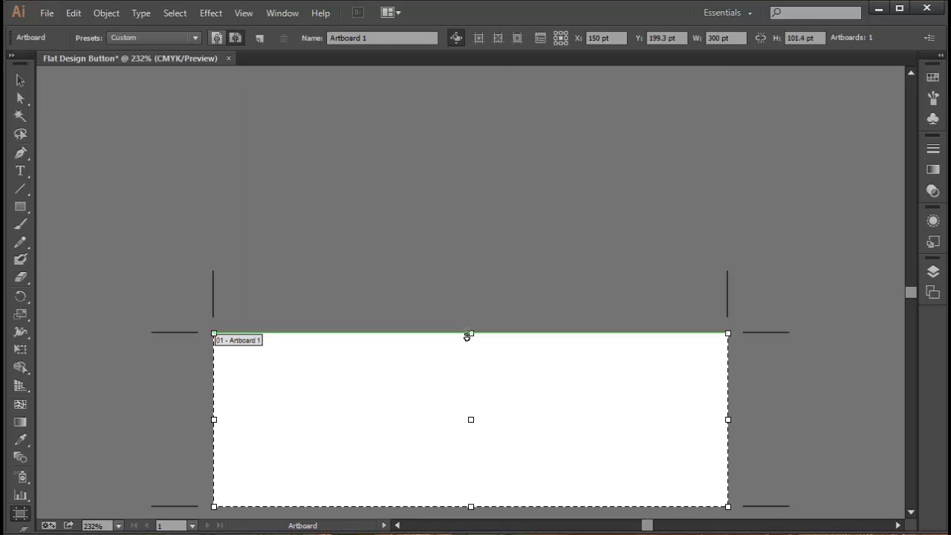
pyautogui.doubleClick(467, 336)
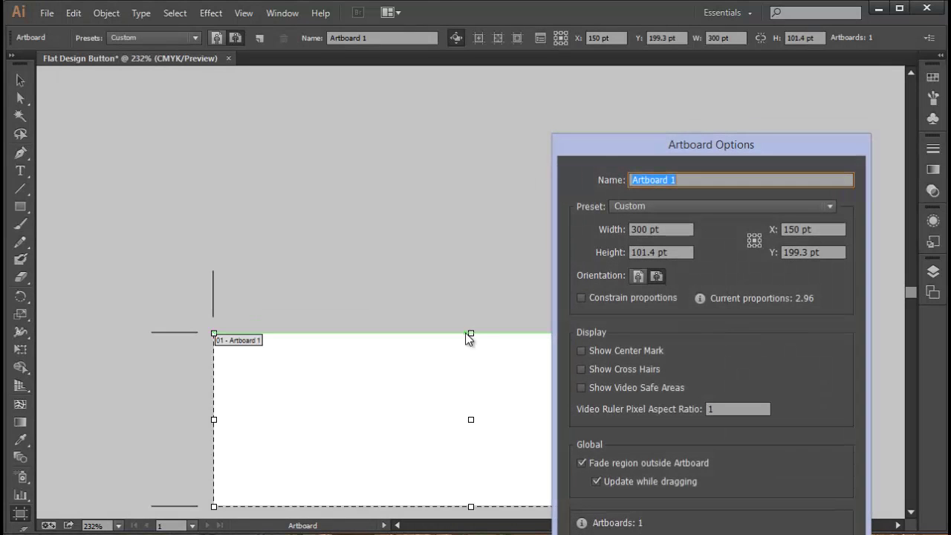
pyautogui.press('Return')
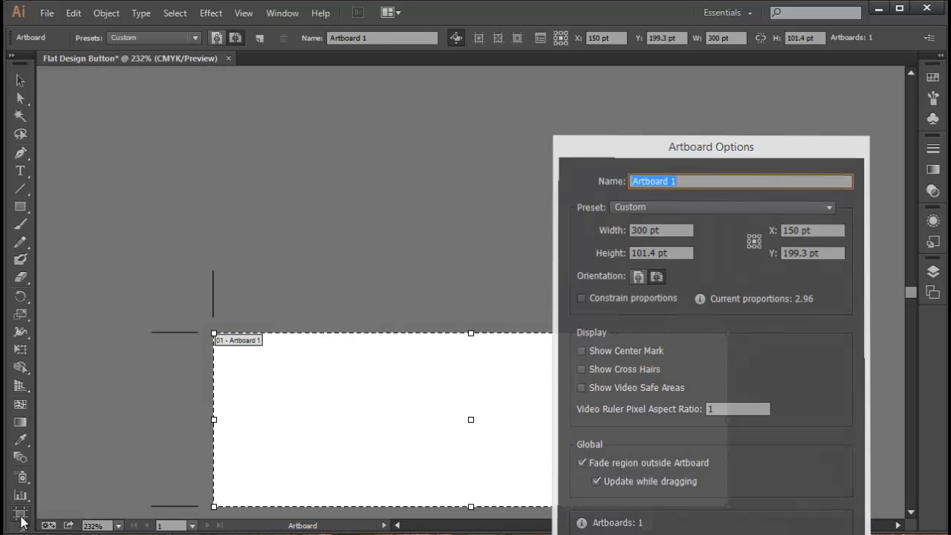
pyautogui.scroll(-1, 446, 334)
pyautogui.scroll(-5, 446, 334)
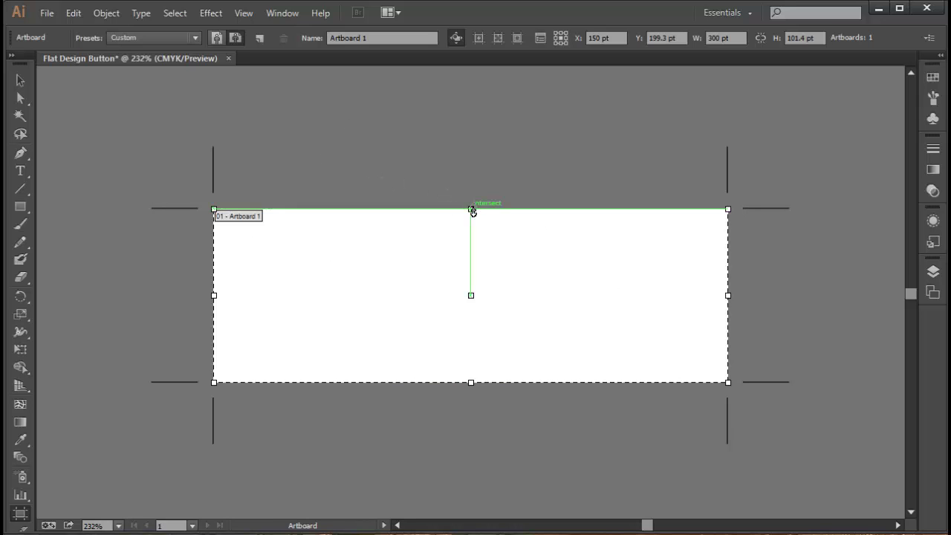
pyautogui.moveTo(472, 211); pyautogui.dragTo(493, 189)
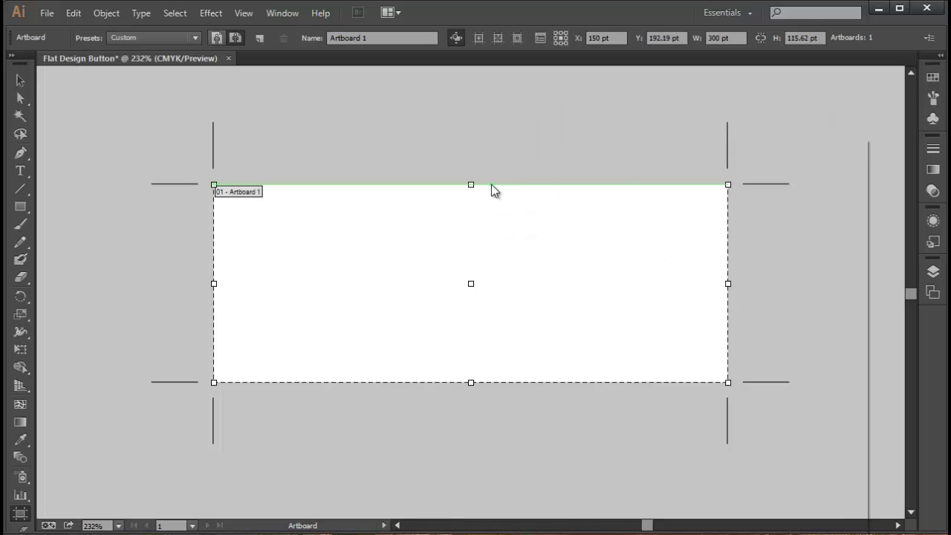
# Set the artboard height to exactly 110 pt in Artboard Options
pyautogui.doubleClick(491, 185)
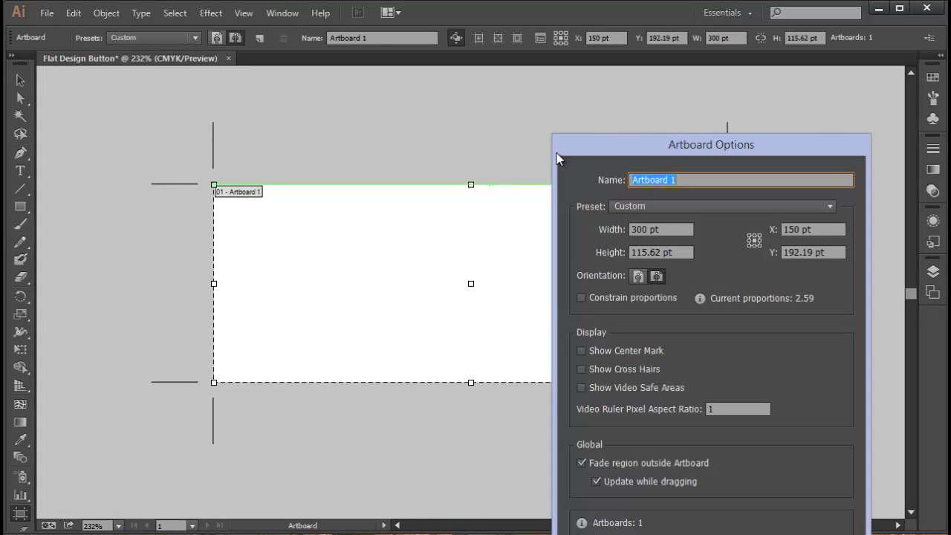
pyautogui.moveTo(654, 148); pyautogui.dragTo(387, 20)
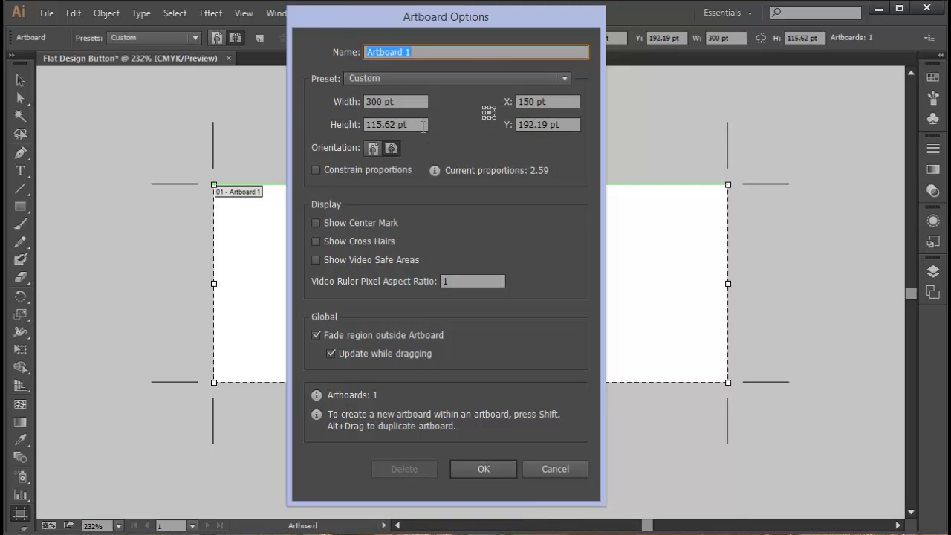
pyautogui.moveTo(425, 124); pyautogui.dragTo(386, 124)
pyautogui.moveTo(310, 108); pyautogui.dragTo(293, 112)
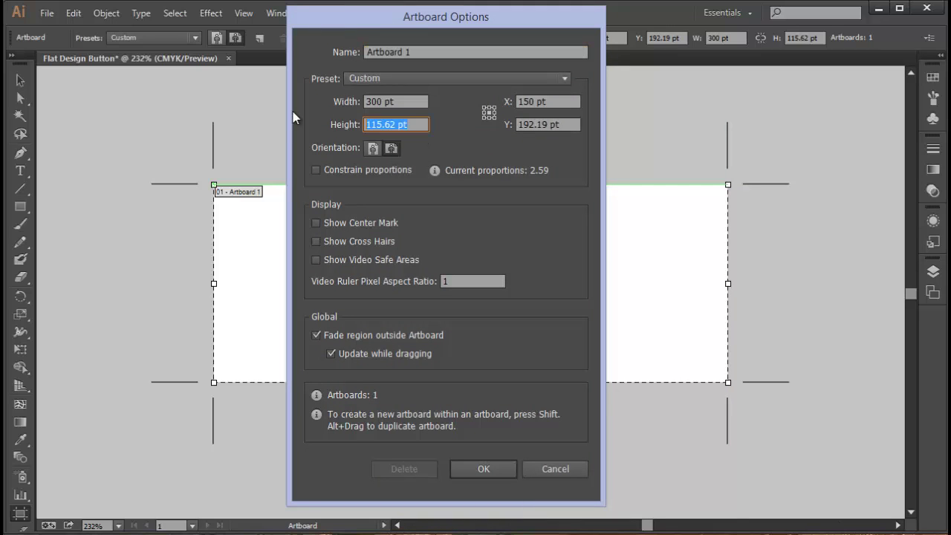
pyautogui.write('110')
pyautogui.press('Return')
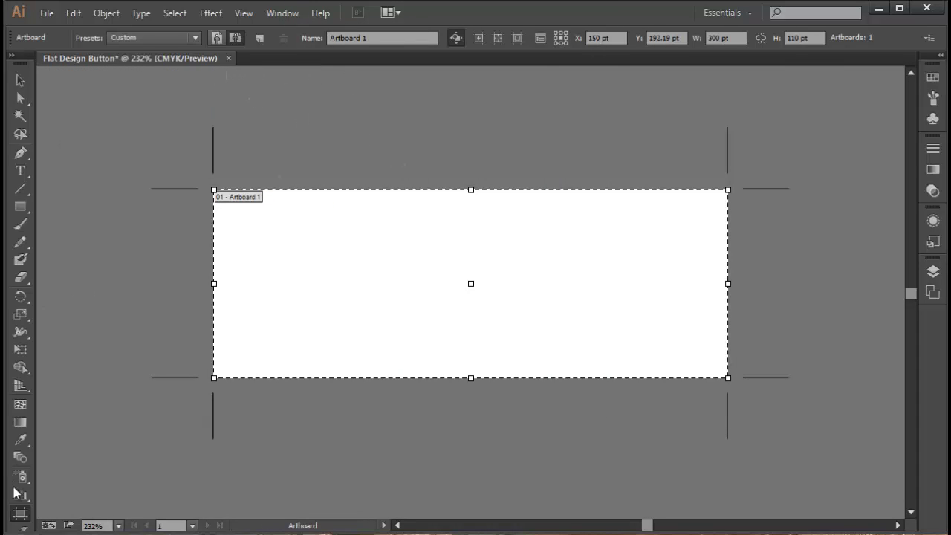
# Confirm the artboard is 300 × 110 pt and return to the Selection tool
pyautogui.doubleClick(20, 513)
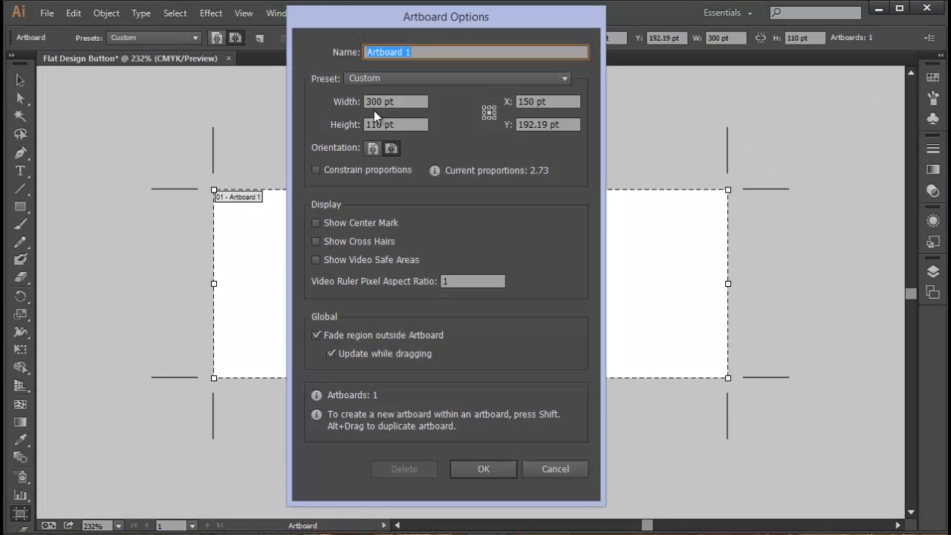
pyautogui.click(408, 101)
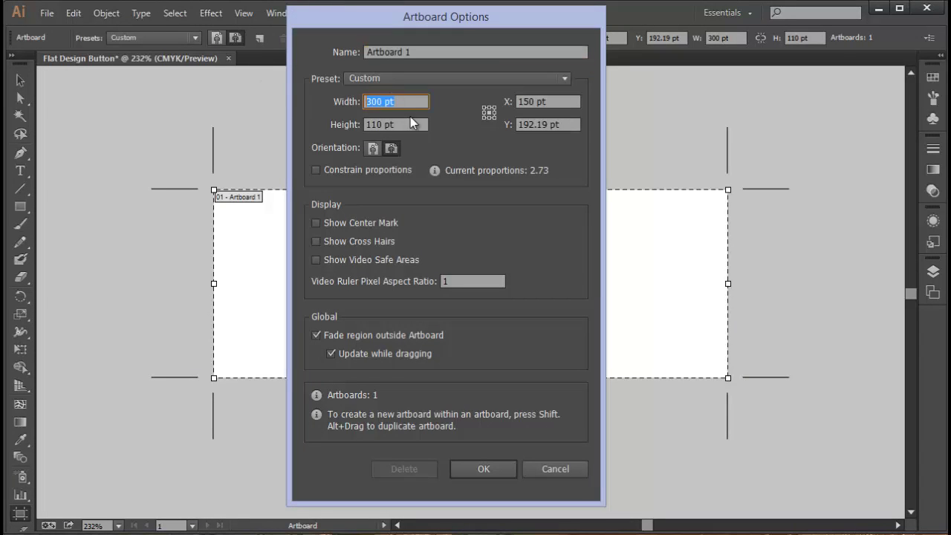
pyautogui.click(387, 119)
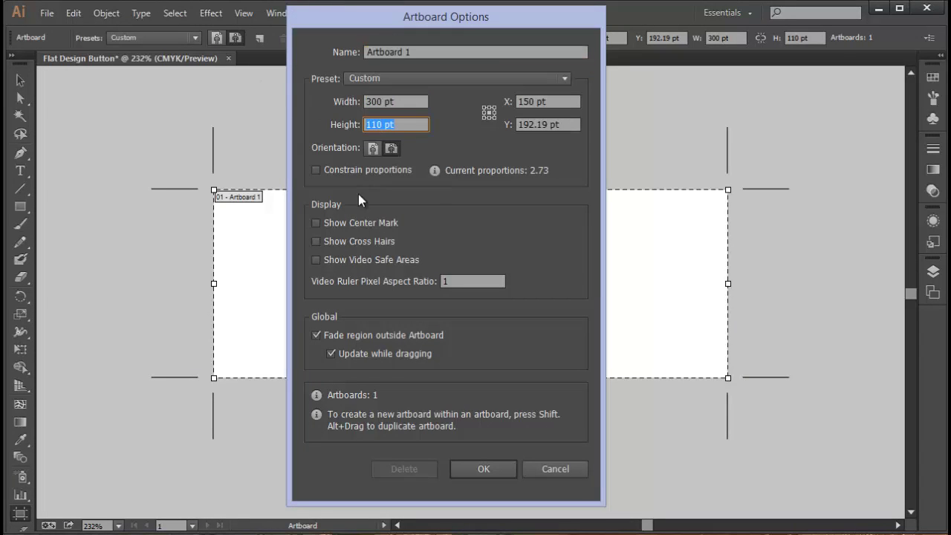
pyautogui.click(564, 471)
pyautogui.press('v')
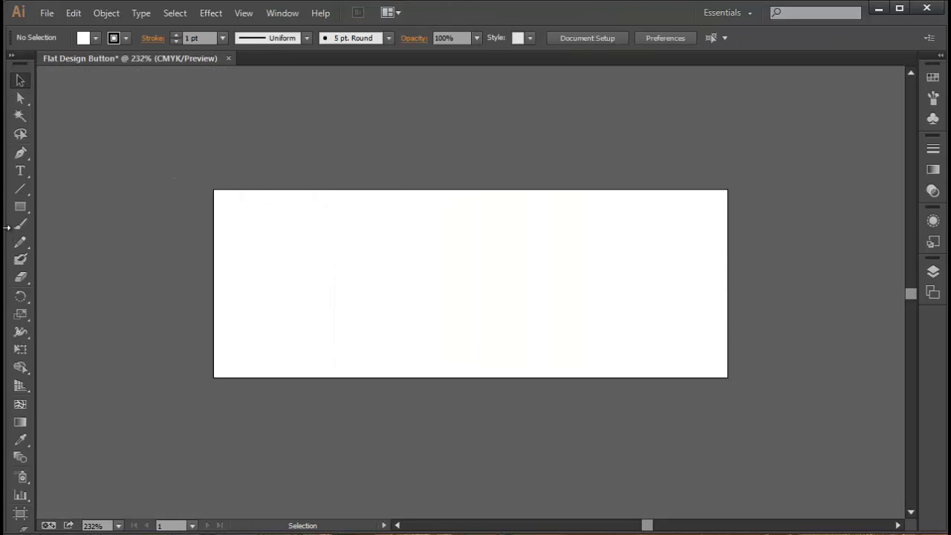
# Draw a rounded rectangle from the artboard's top-left to bottom-right corner, redoing a misdrawn first attempt
pyautogui.moveTo(17, 207); pyautogui.dragTo(61, 225)
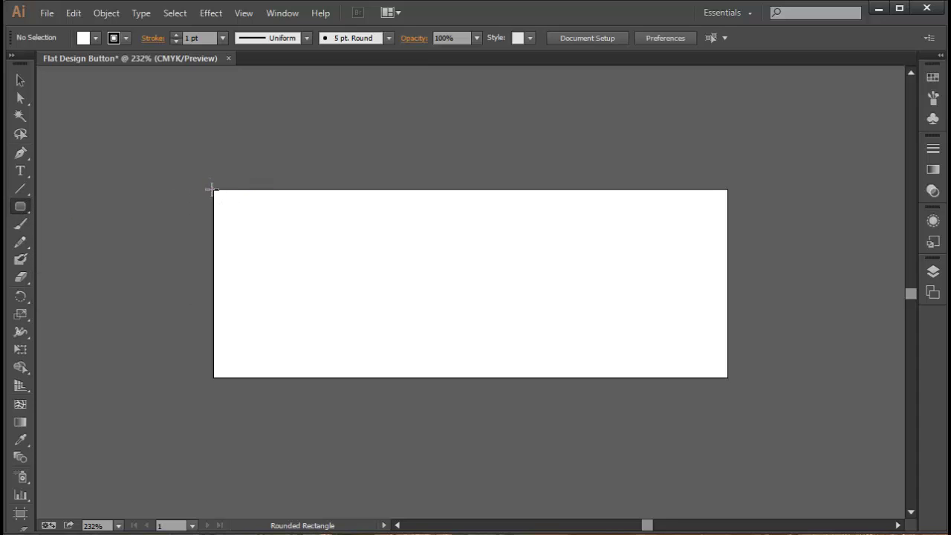
pyautogui.moveTo(212, 190); pyautogui.dragTo(414, 294)
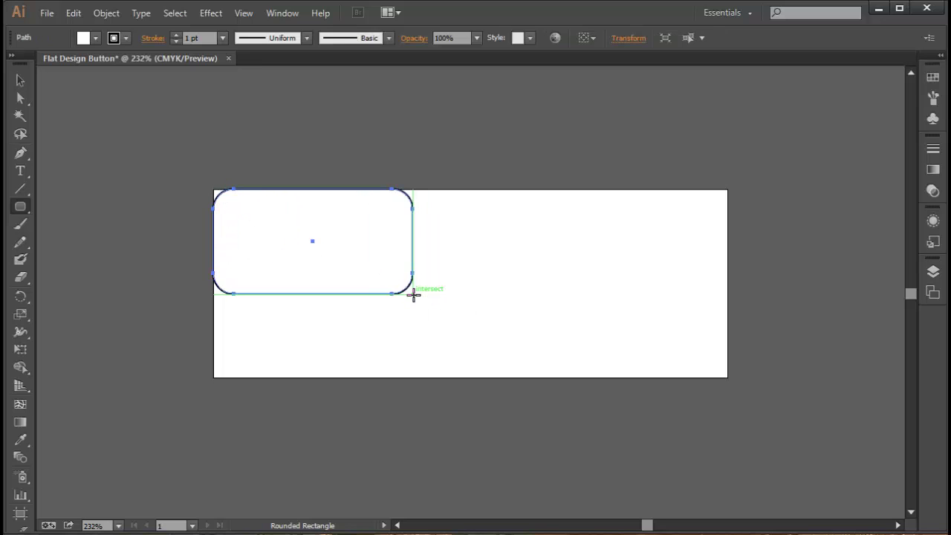
pyautogui.hotkey('ctrl', 'z')
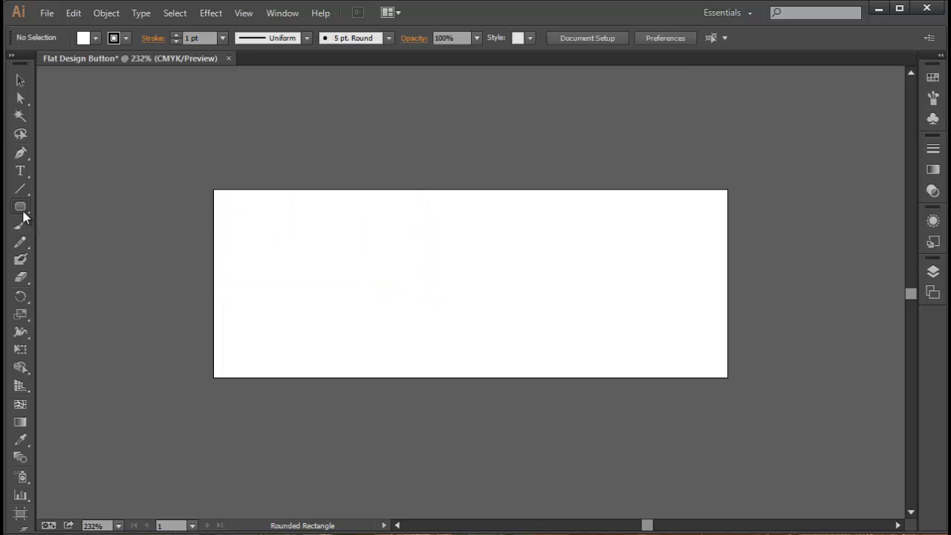
pyautogui.moveTo(21, 211); pyautogui.dragTo(74, 227)
pyautogui.moveTo(214, 192); pyautogui.dragTo(727, 377)
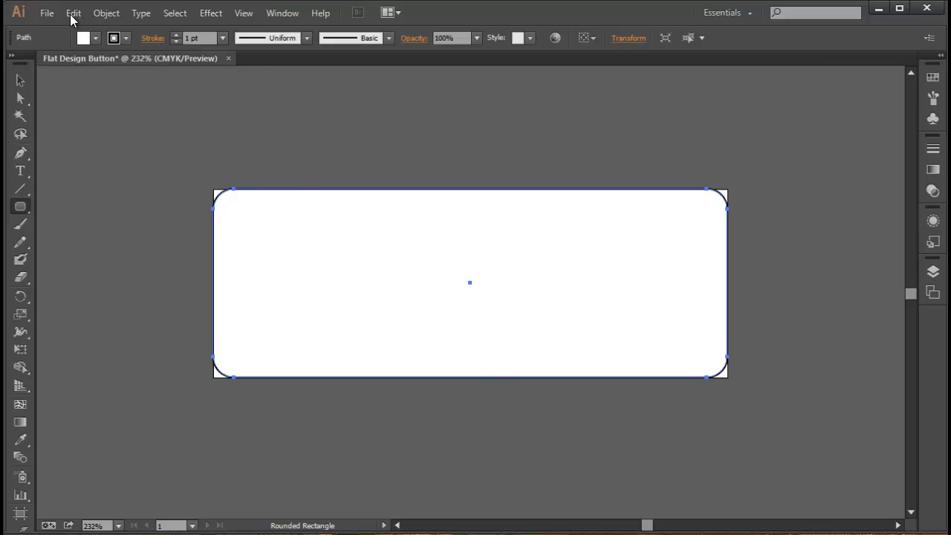
# Fill the rounded rectangle with dark blue and give it a green outline
pyautogui.click(92, 38)
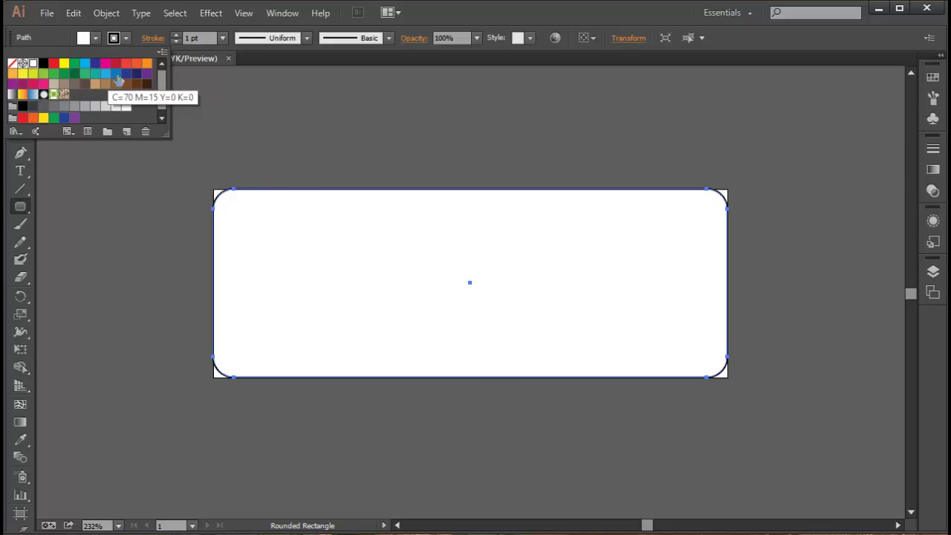
pyautogui.click(115, 73)
pyautogui.click(123, 37)
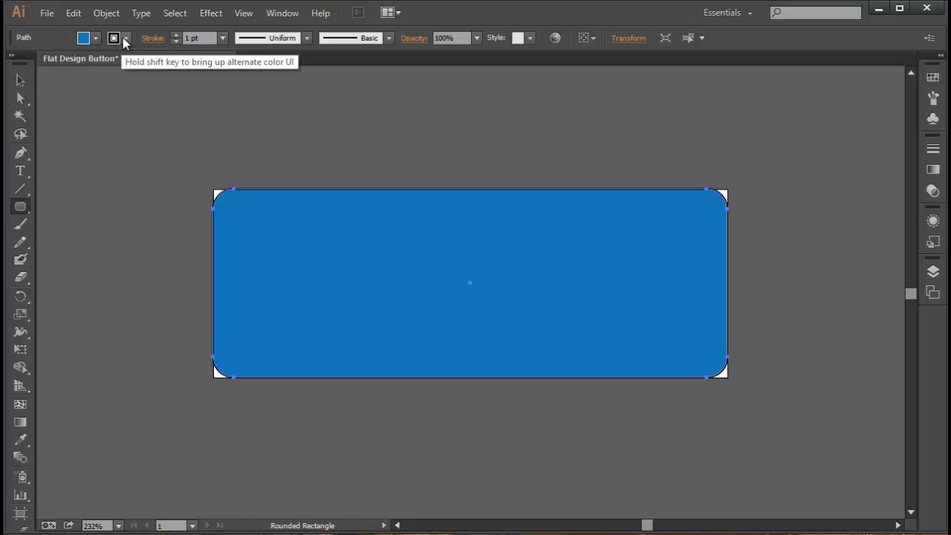
pyautogui.click(122, 37)
pyautogui.click(75, 74)
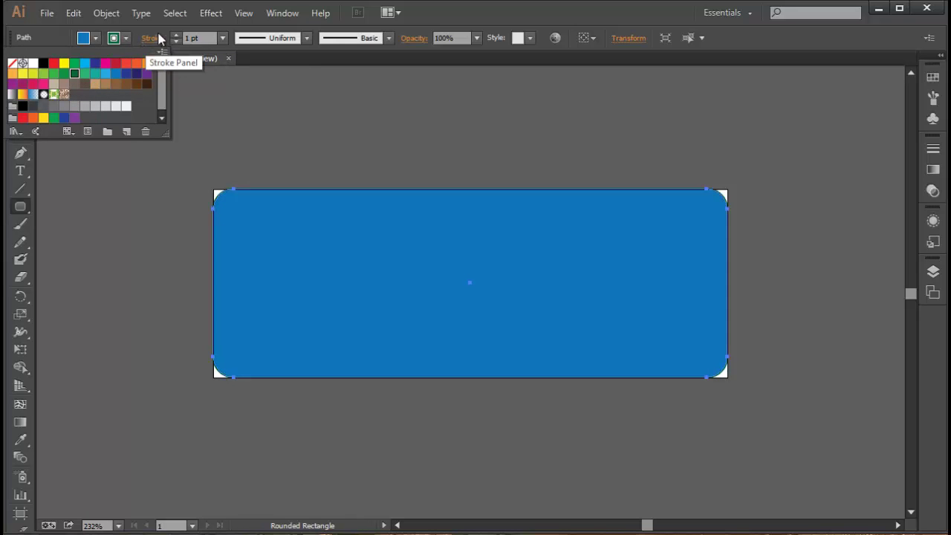
# Raise the stroke weight to 15 pt and change the stroke colour to light blue
pyautogui.click(177, 35)
pyautogui.click(176, 35)
pyautogui.click(176, 35)
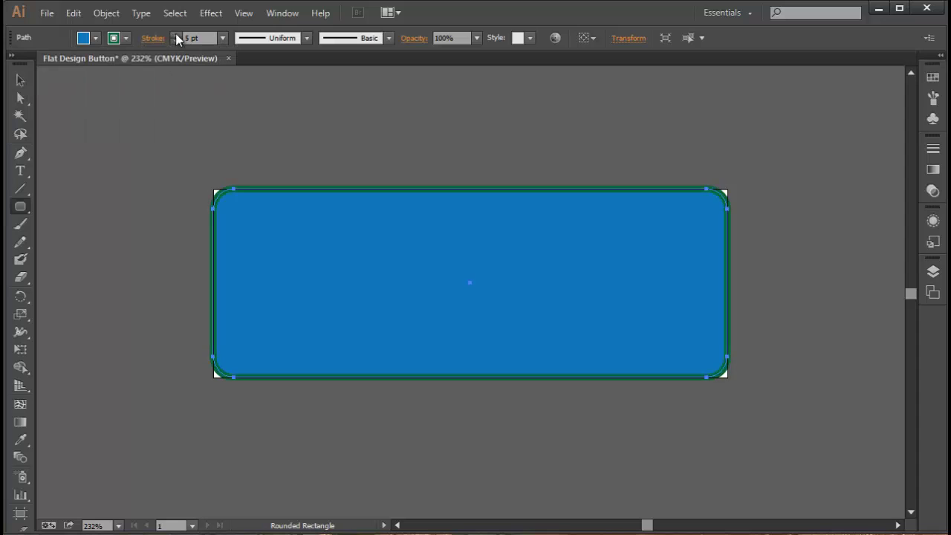
pyautogui.click(176, 35)
pyautogui.click(176, 35)
pyautogui.click(176, 35)
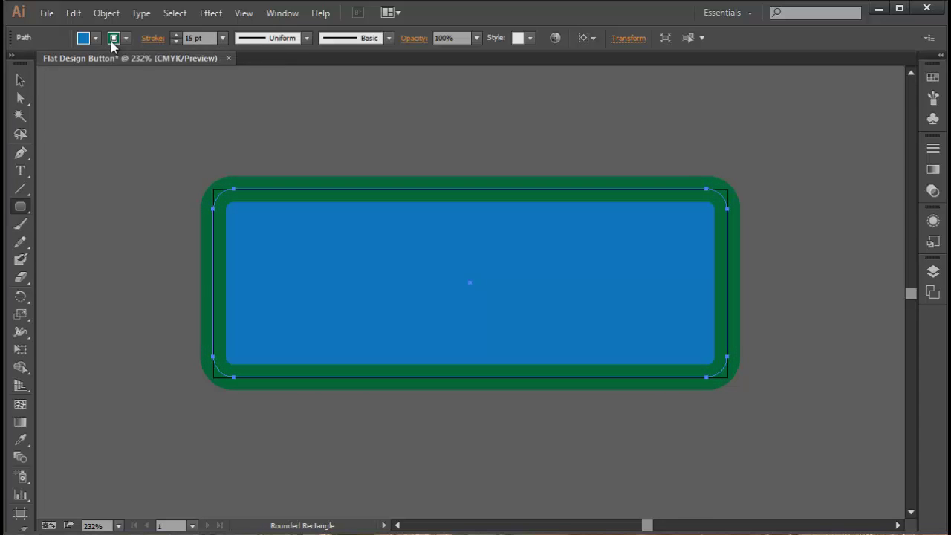
pyautogui.click(125, 40)
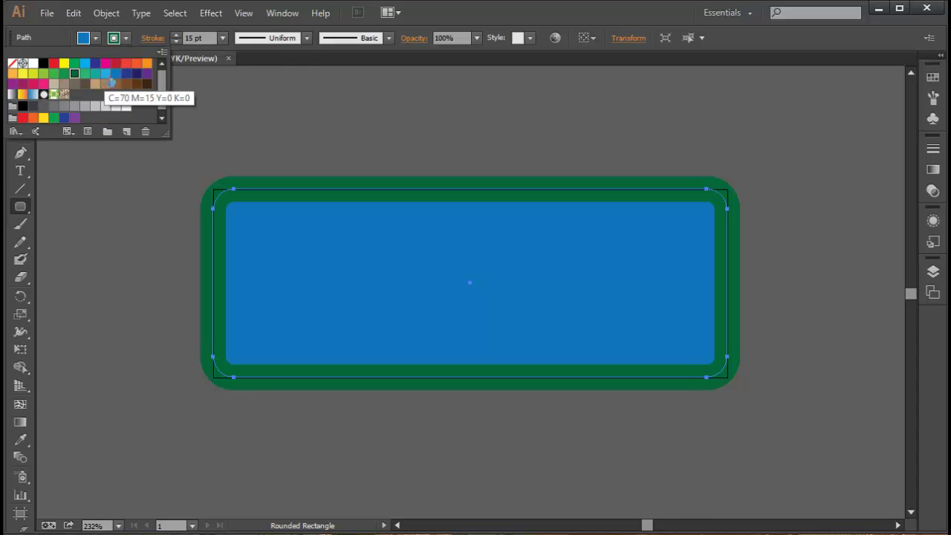
pyautogui.click(116, 74)
pyautogui.click(127, 73)
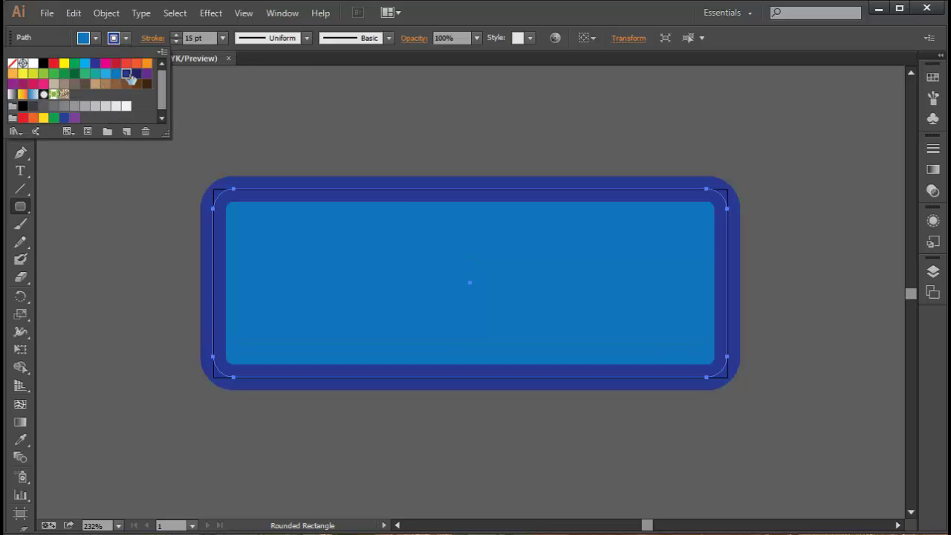
pyautogui.click(105, 74)
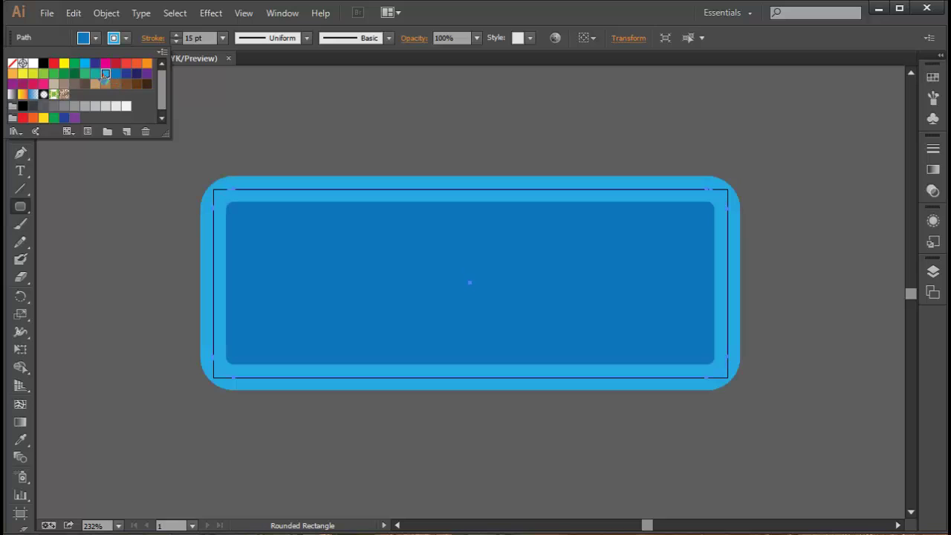
pyautogui.click(124, 38)
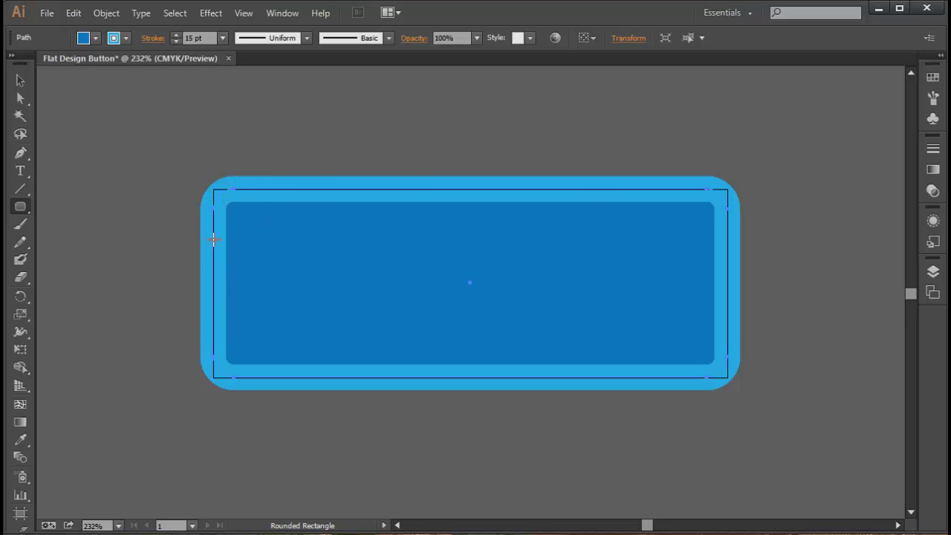
# Align the stroke to the inside of the rectangle and use round corner joins
pyautogui.click(145, 42)
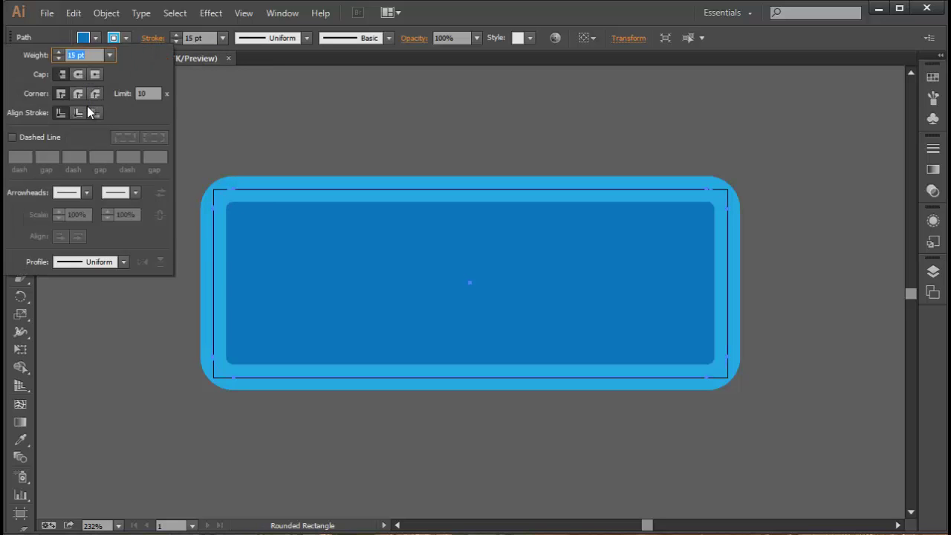
pyautogui.click(77, 113)
pyautogui.click(77, 113)
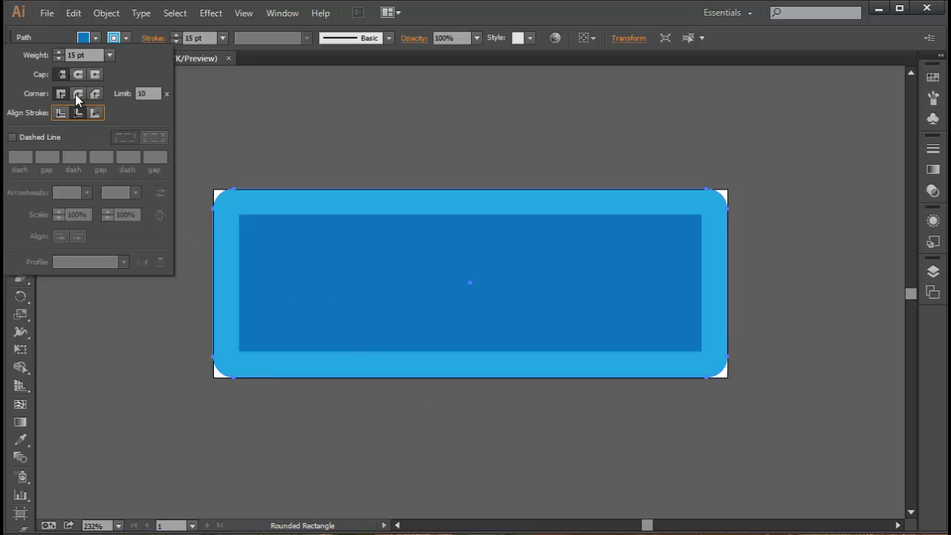
pyautogui.click(78, 95)
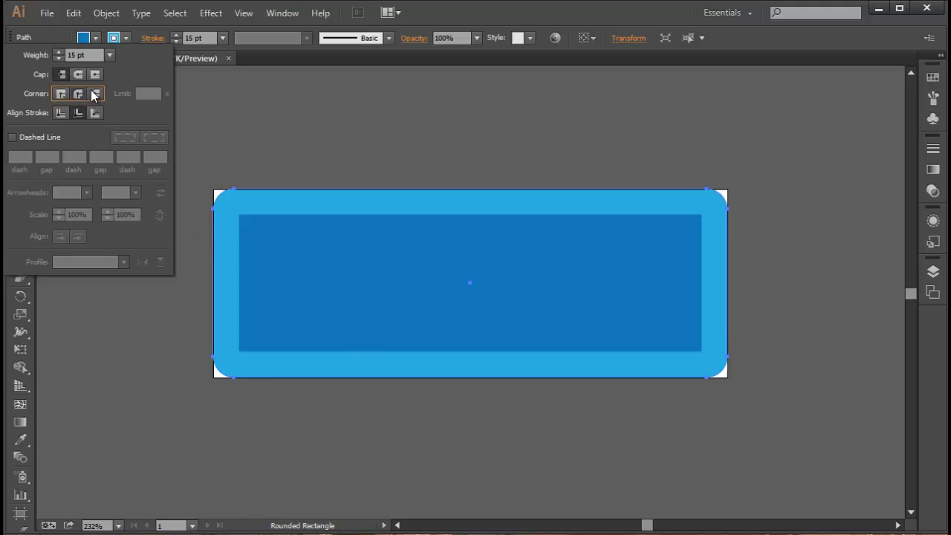
pyautogui.click(95, 94)
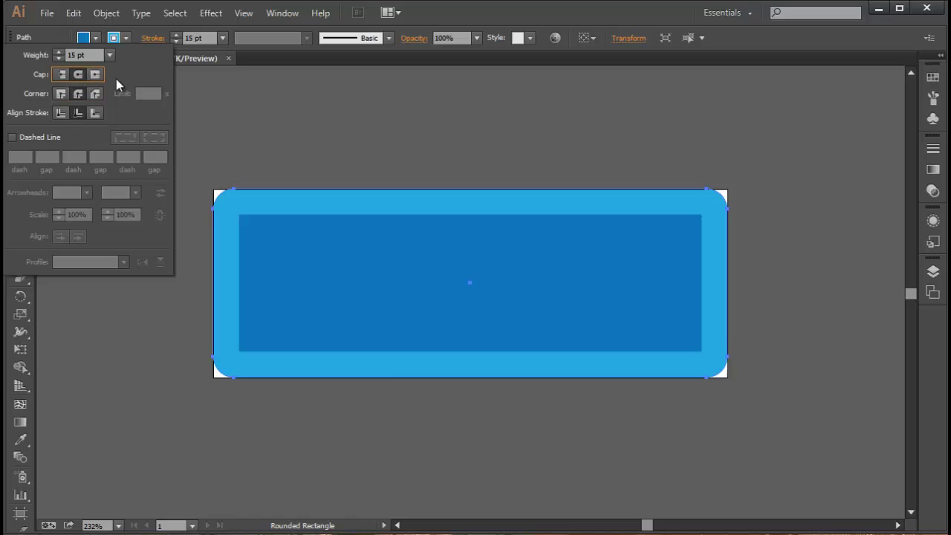
pyautogui.click(62, 95)
pyautogui.click(78, 95)
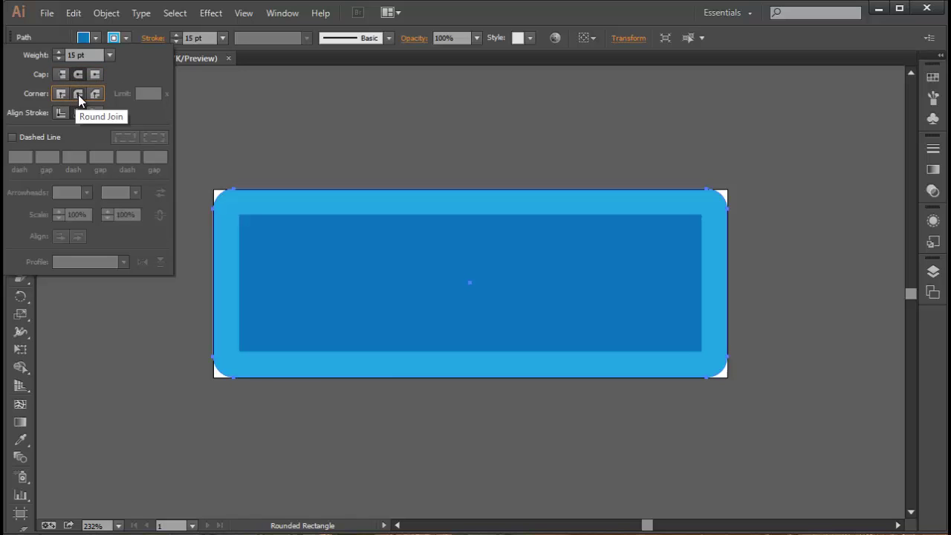
# Lower the border weight to 5 pt and deselect the rectangle
pyautogui.click(176, 42)
pyautogui.click(177, 43)
pyautogui.click(176, 42)
pyautogui.click(176, 42)
pyautogui.click(176, 42)
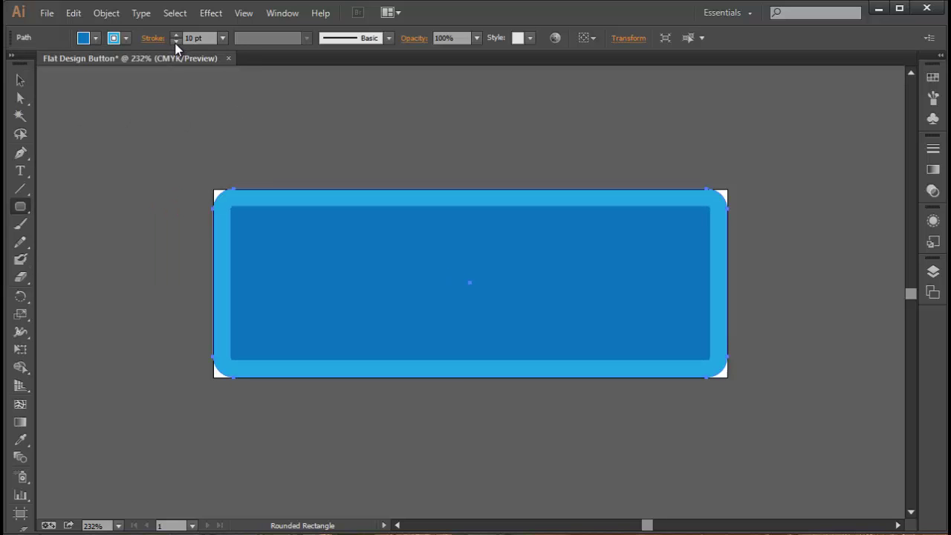
pyautogui.click(176, 43)
pyautogui.click(176, 43)
pyautogui.click(177, 42)
pyautogui.click(177, 43)
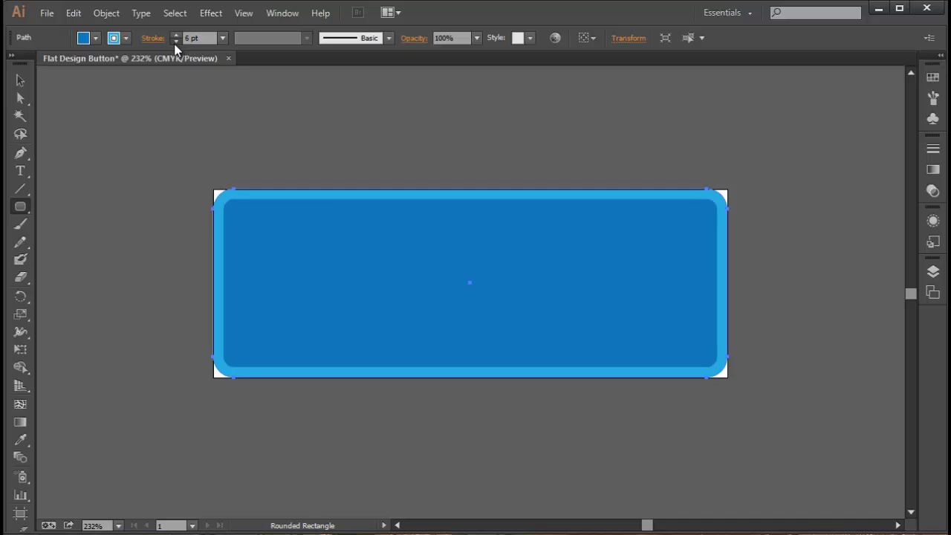
pyautogui.click(176, 42)
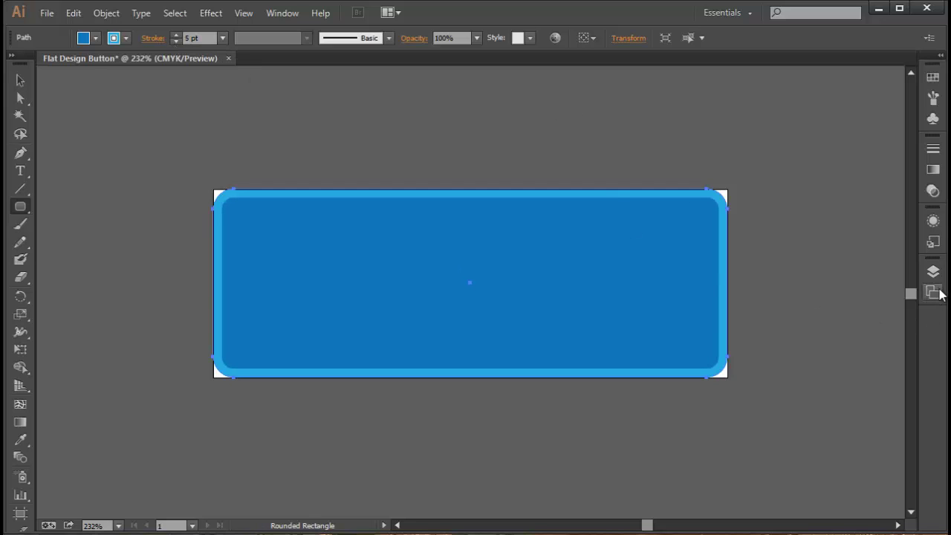
pyautogui.click(21, 81)
pyautogui.click(130, 125)
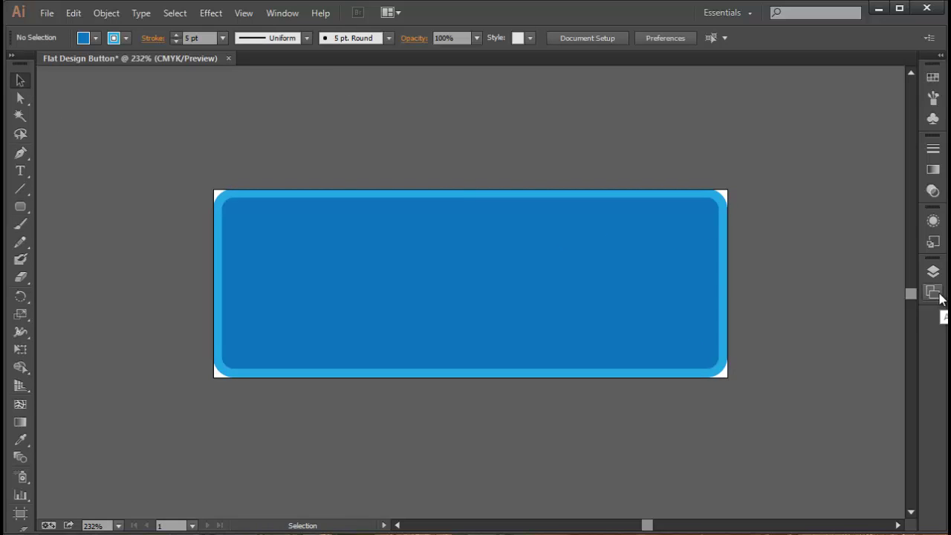
# Add a new layer above Layer 1 and type the Play text on the button
pyautogui.click(933, 272)
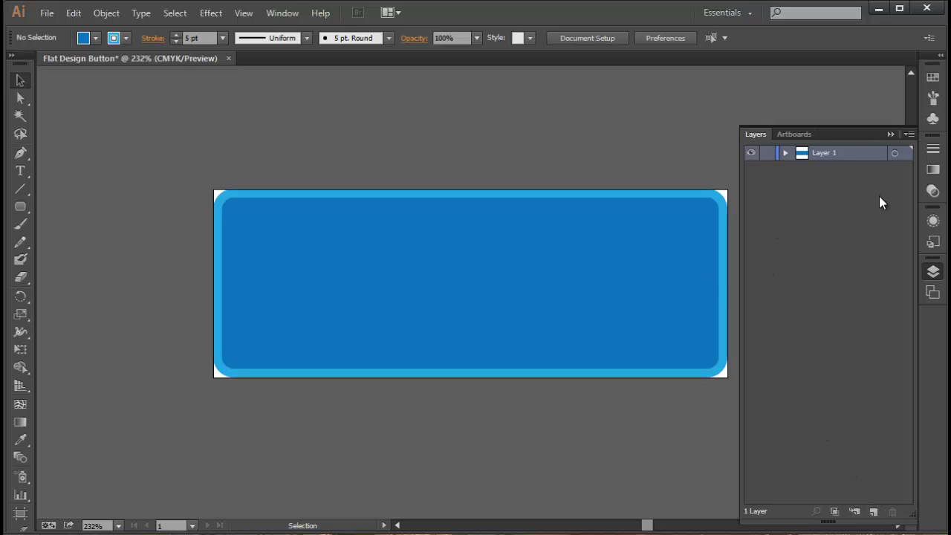
pyautogui.click(874, 513)
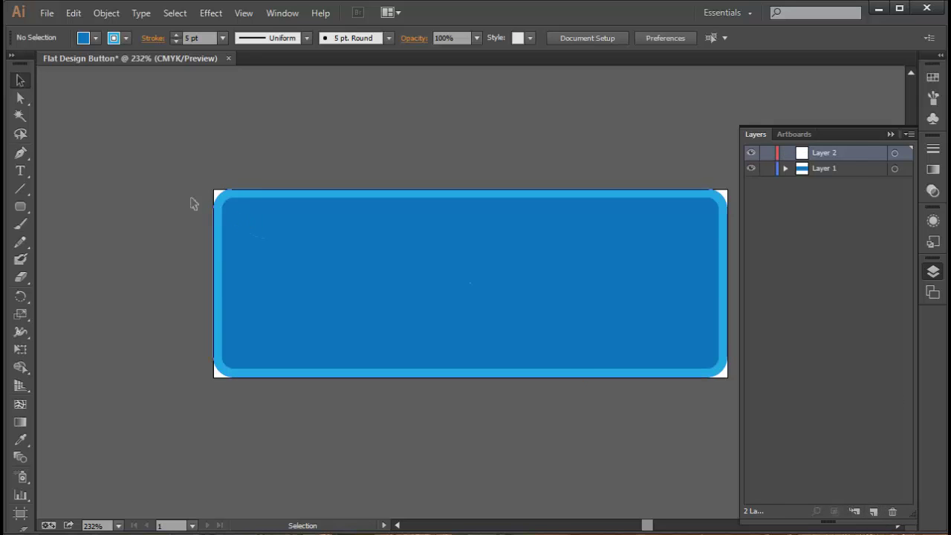
pyautogui.click(20, 172)
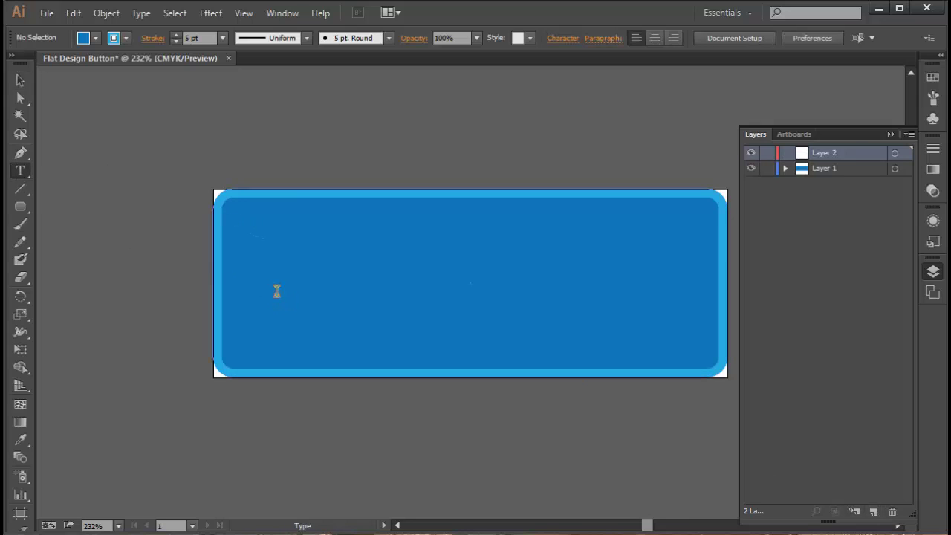
pyautogui.click(348, 339)
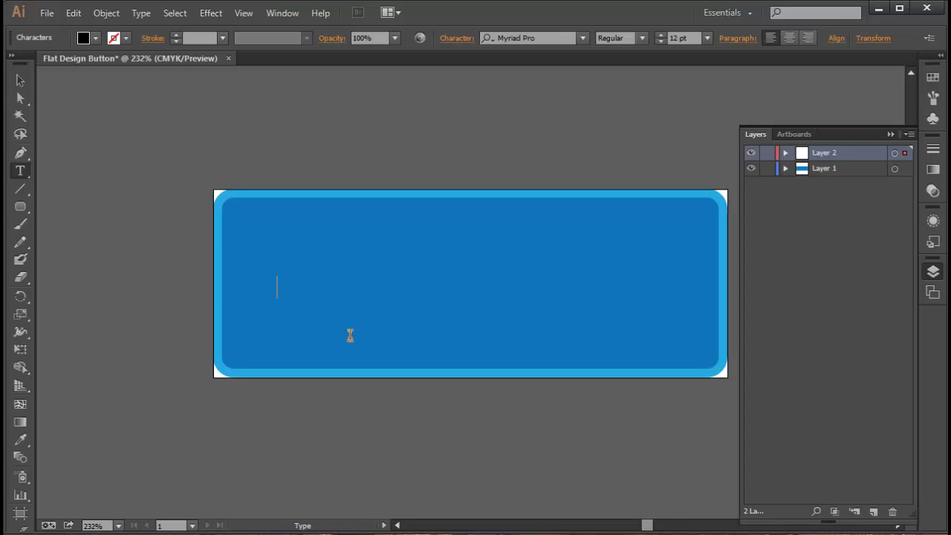
pyautogui.write('Play')
pyautogui.moveTo(314, 289); pyautogui.dragTo(247, 281)
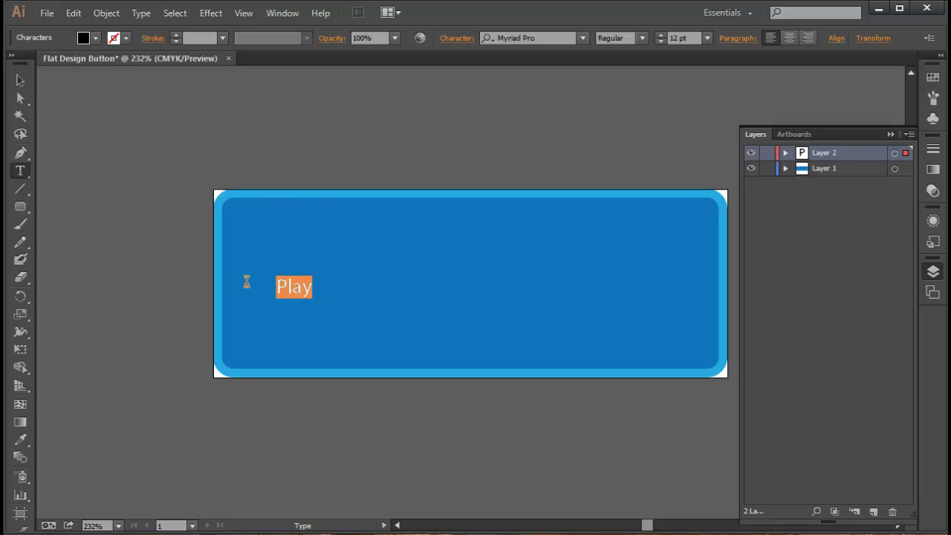
# Set the text font to Bangers and its size to 144 pt
pyautogui.click(581, 38)
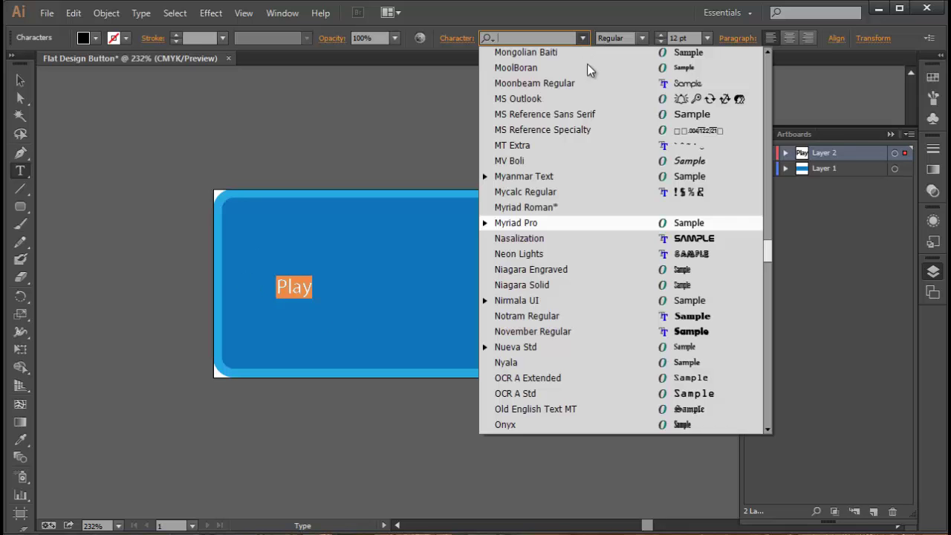
pyautogui.moveTo(767, 249); pyautogui.dragTo(745, 58)
pyautogui.click(565, 290)
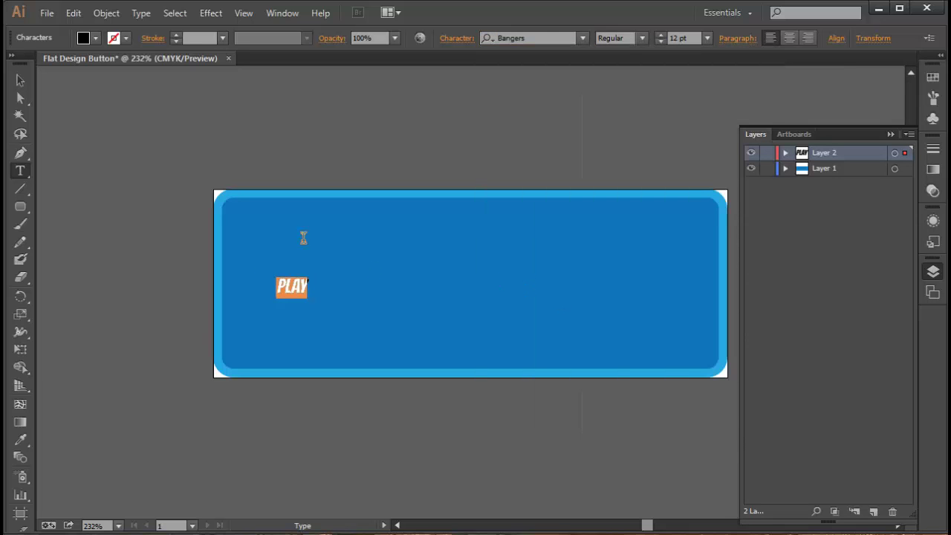
pyautogui.click(706, 38)
pyautogui.click(716, 290)
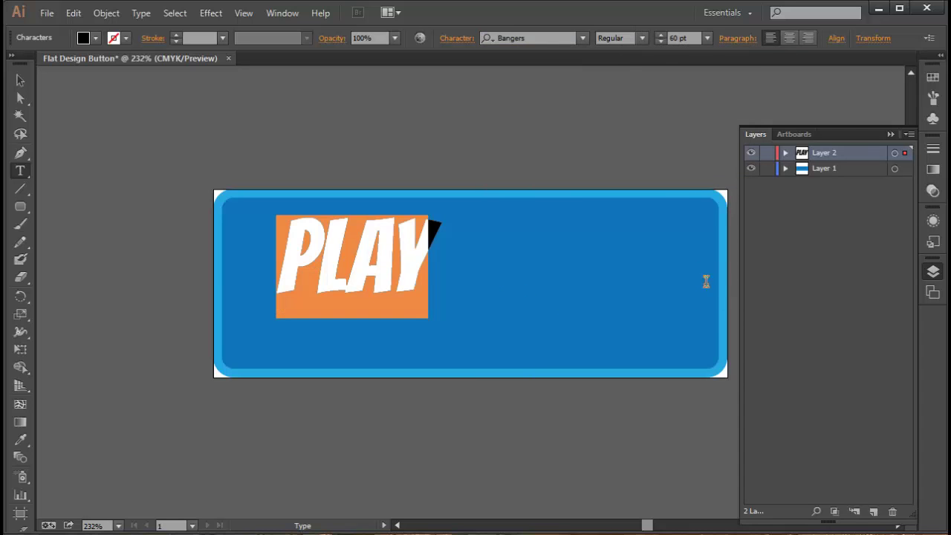
pyautogui.click(707, 38)
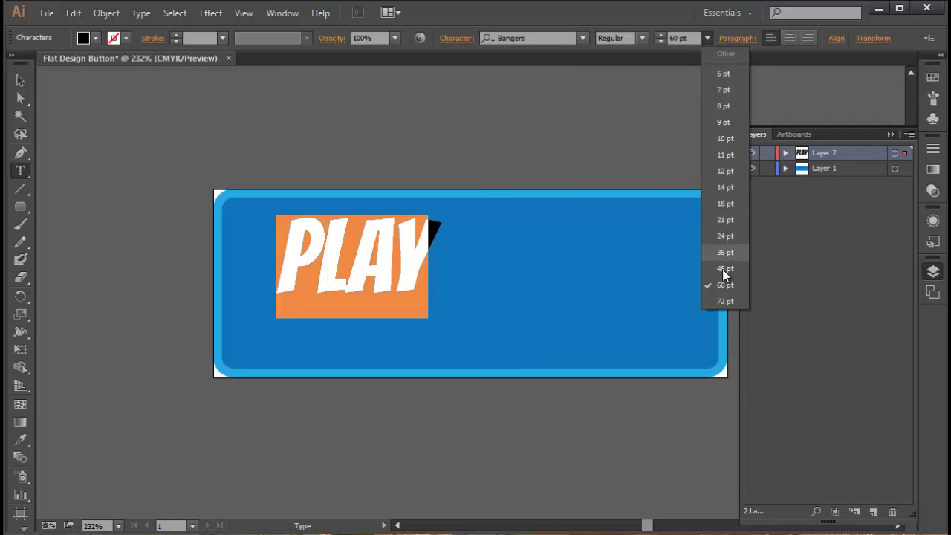
pyautogui.click(714, 302)
pyautogui.doubleClick(683, 41)
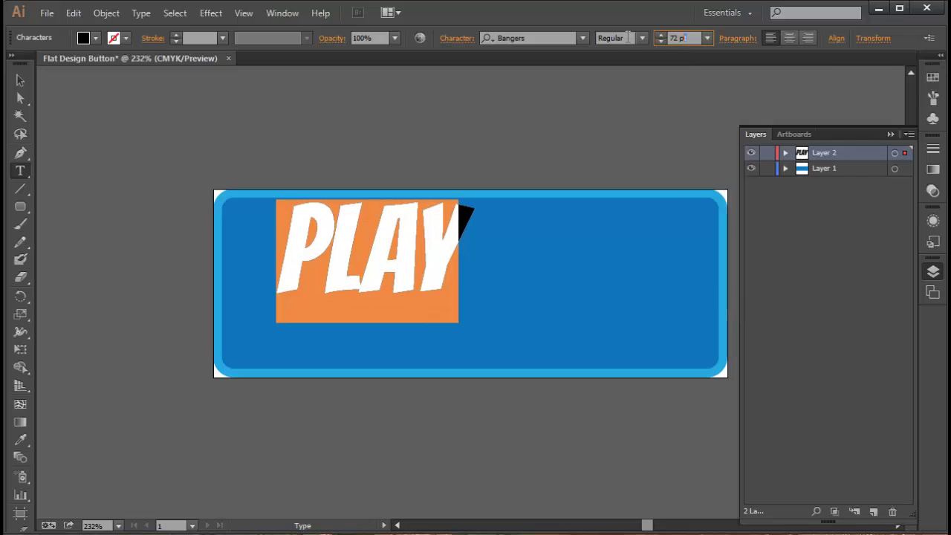
pyautogui.write('144')
# Move PLAY onto the button, scale it down to about 111 pt, and centre it
pyautogui.press('Return')
pyautogui.click(16, 89)
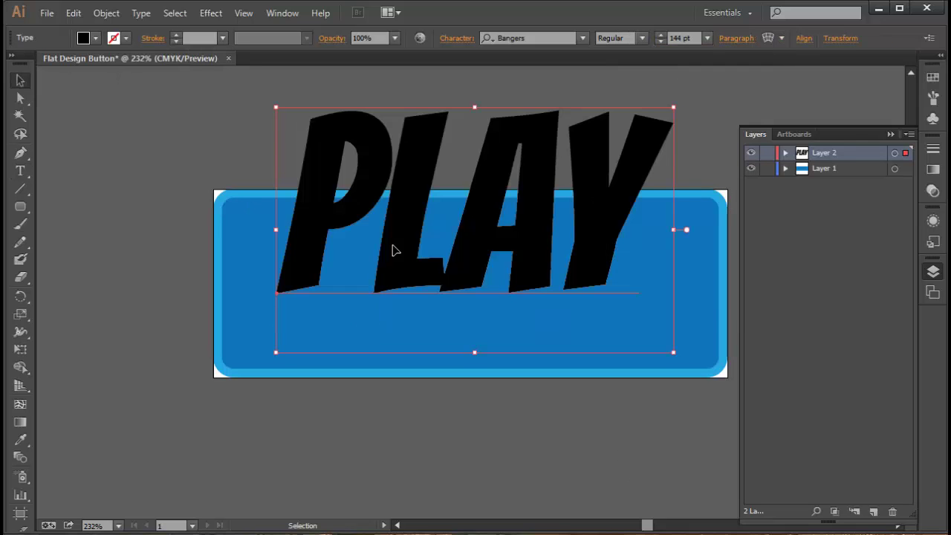
pyautogui.moveTo(461, 230); pyautogui.dragTo(453, 298)
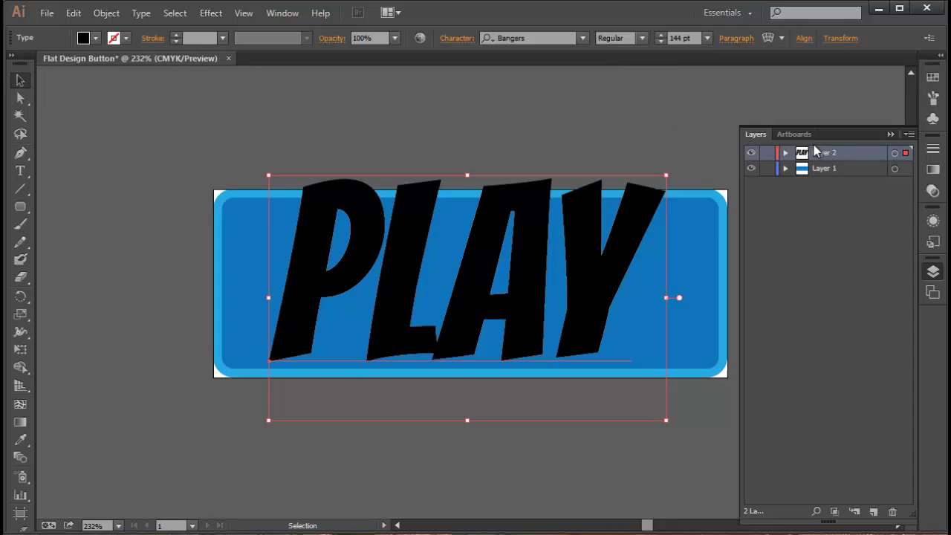
pyautogui.moveTo(668, 421); pyautogui.dragTo(666, 372)
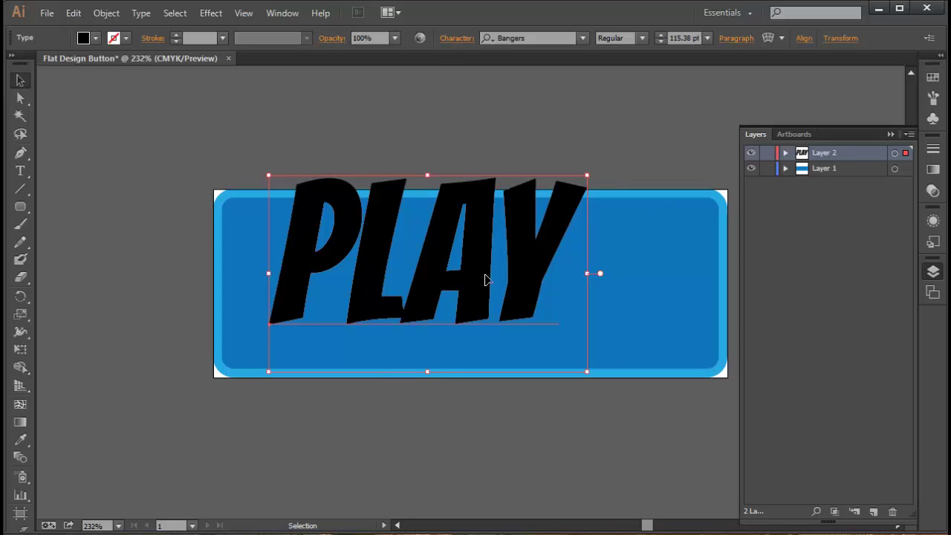
pyautogui.moveTo(484, 280); pyautogui.dragTo(527, 303)
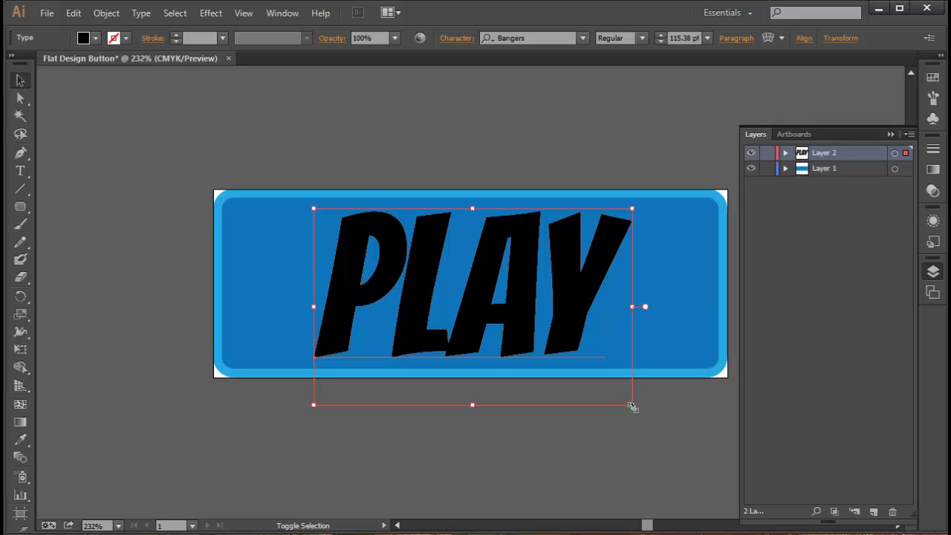
pyautogui.moveTo(632, 407)
pyautogui.mouseDown()
pyautogui.moveTo(515, 332)
pyautogui.moveTo(663, 418)
pyautogui.moveTo(632, 401)
pyautogui.mouseUp()
pyautogui.moveTo(530, 300); pyautogui.dragTo(532, 287)
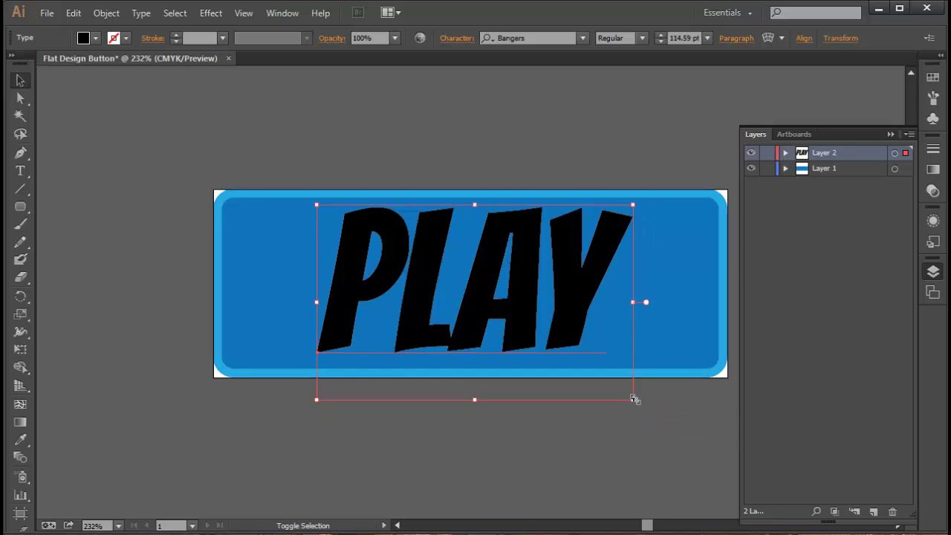
pyautogui.moveTo(634, 399); pyautogui.dragTo(622, 394)
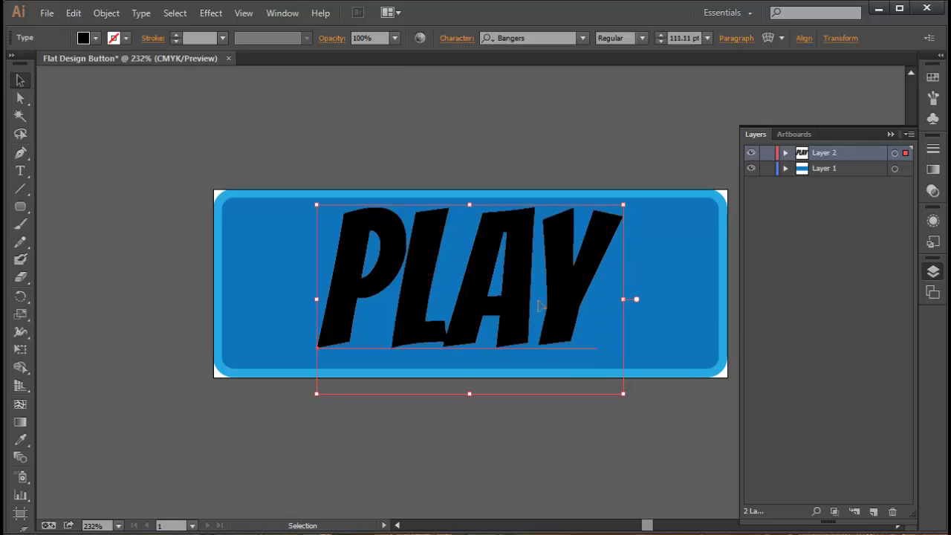
pyautogui.moveTo(546, 308); pyautogui.dragTo(554, 313)
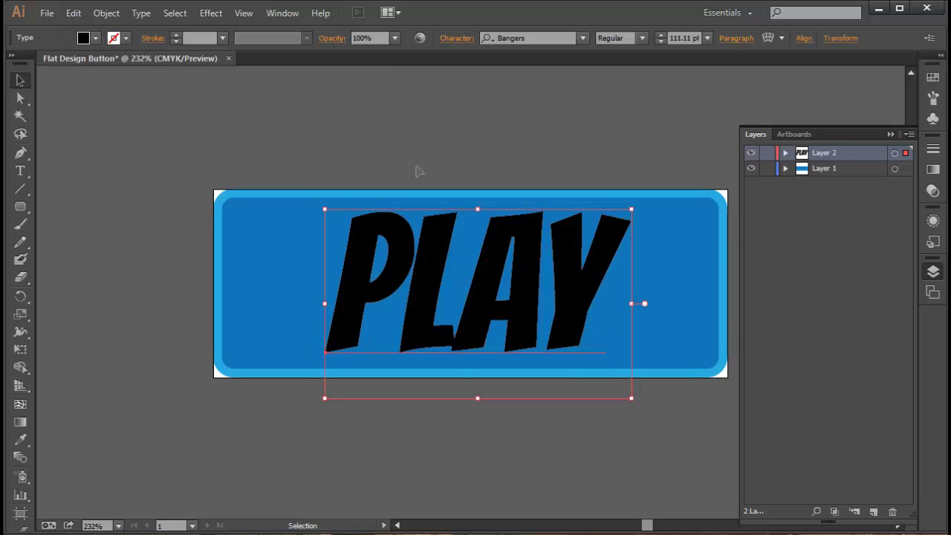
pyautogui.click(387, 113)
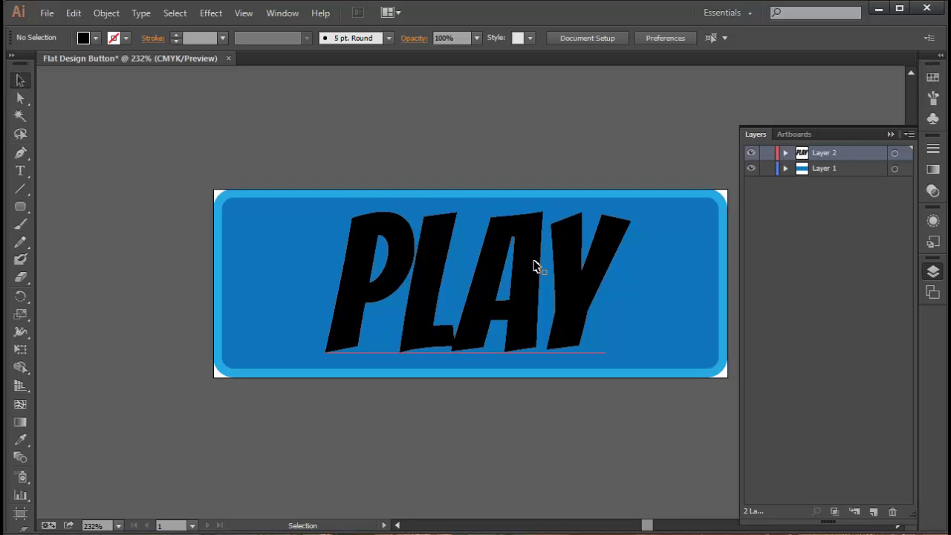
# Fill the PLAY letters with light grey after comparing white and black fills
pyautogui.press('t')
pyautogui.doubleClick(491, 265)
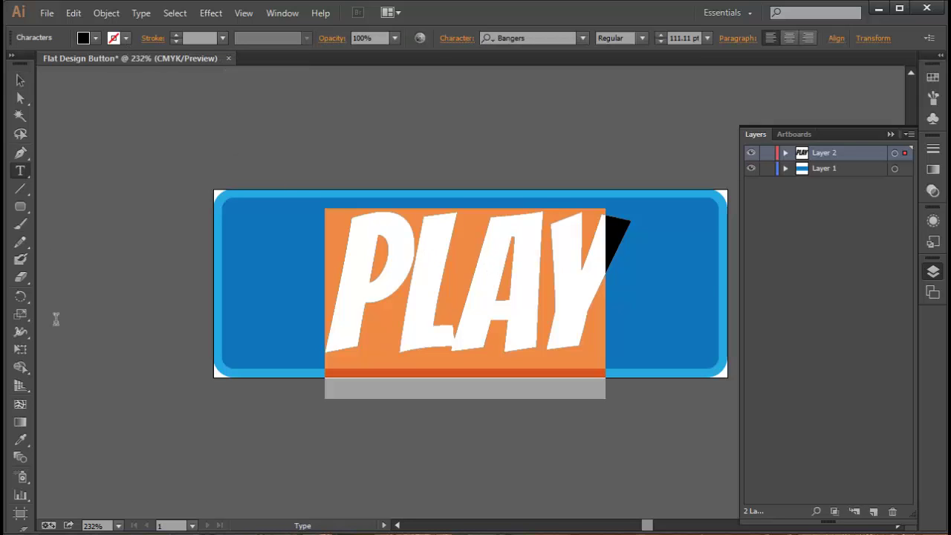
pyautogui.scroll(-1, 36, 349)
pyautogui.scroll(2, 34, 349)
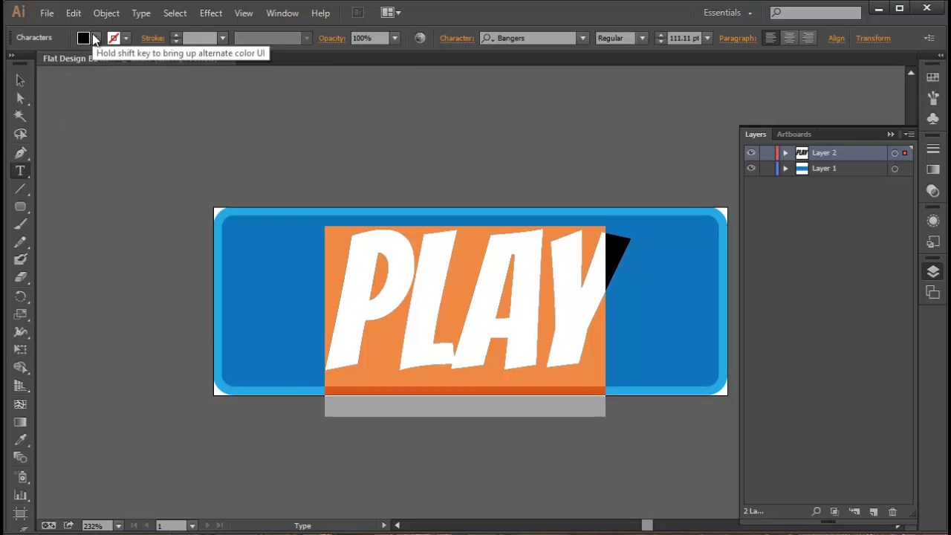
pyautogui.click(94, 39)
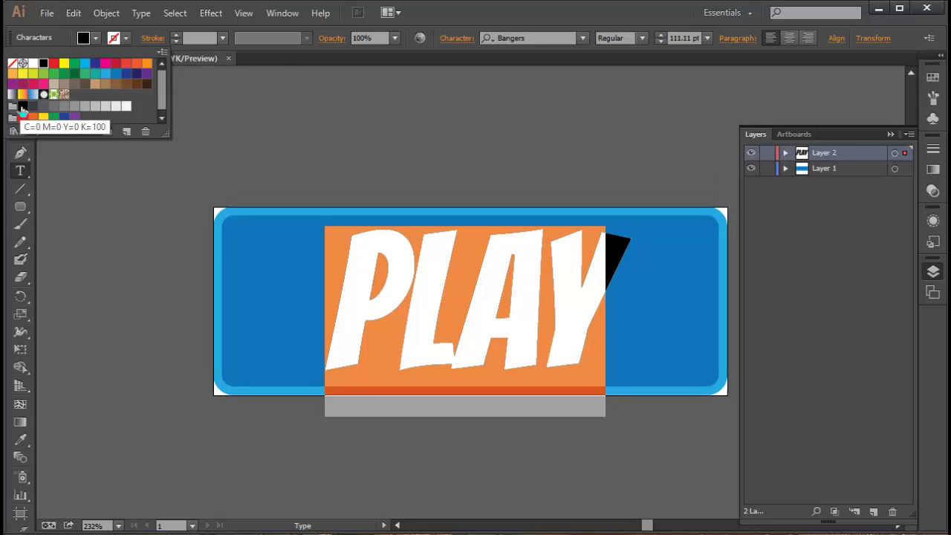
pyautogui.click(116, 107)
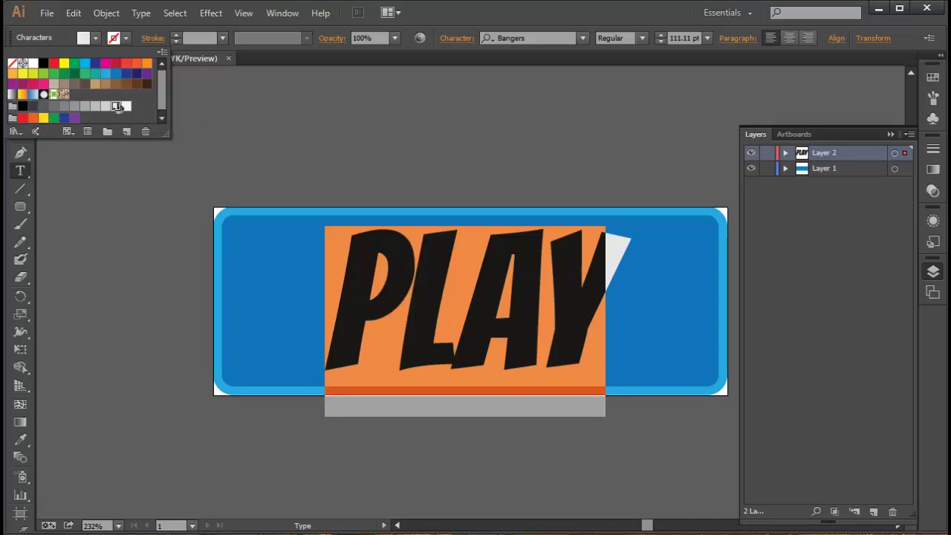
pyautogui.click(42, 64)
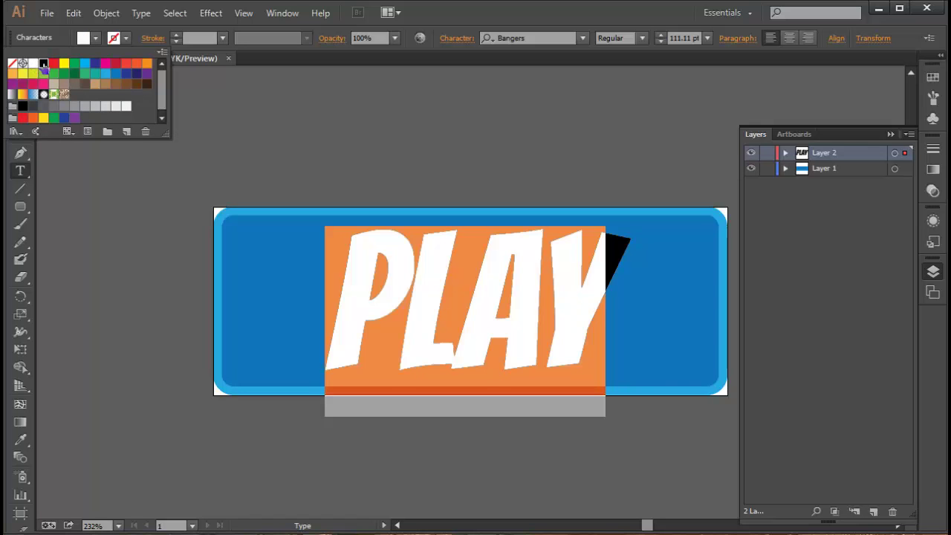
pyautogui.click(34, 64)
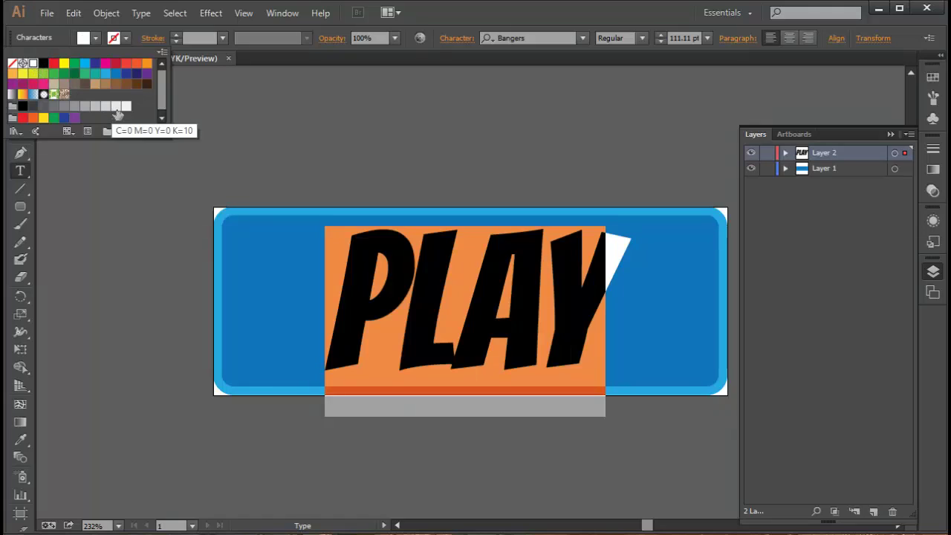
pyautogui.click(24, 108)
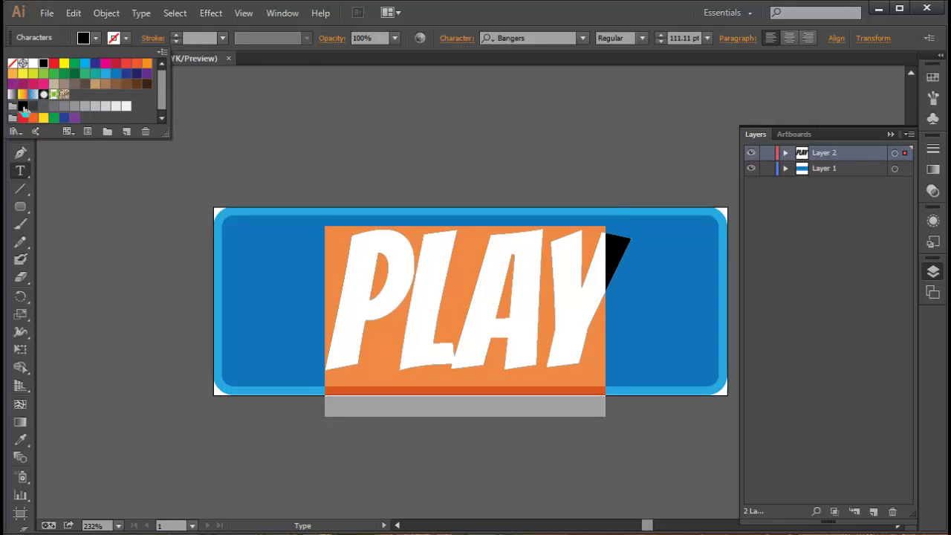
pyautogui.click(116, 107)
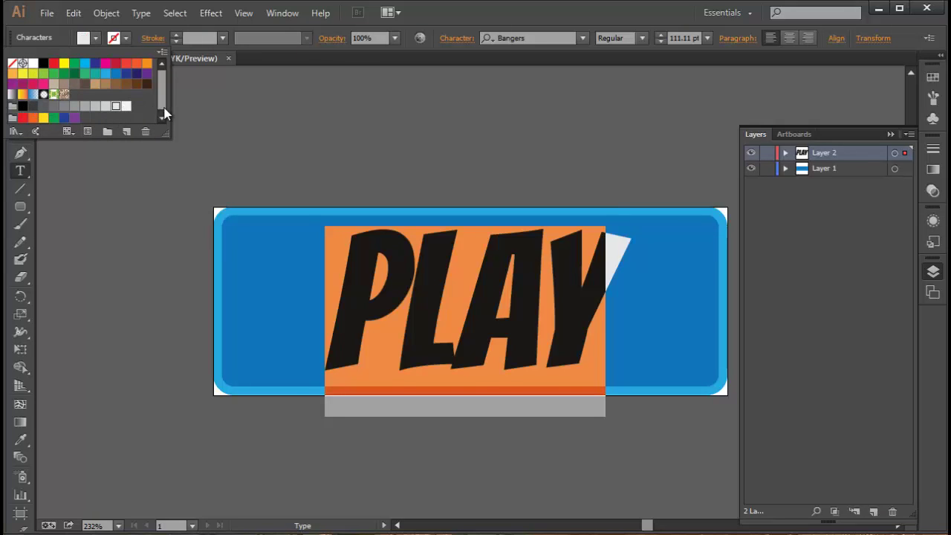
pyautogui.click(229, 119)
pyautogui.click(489, 308)
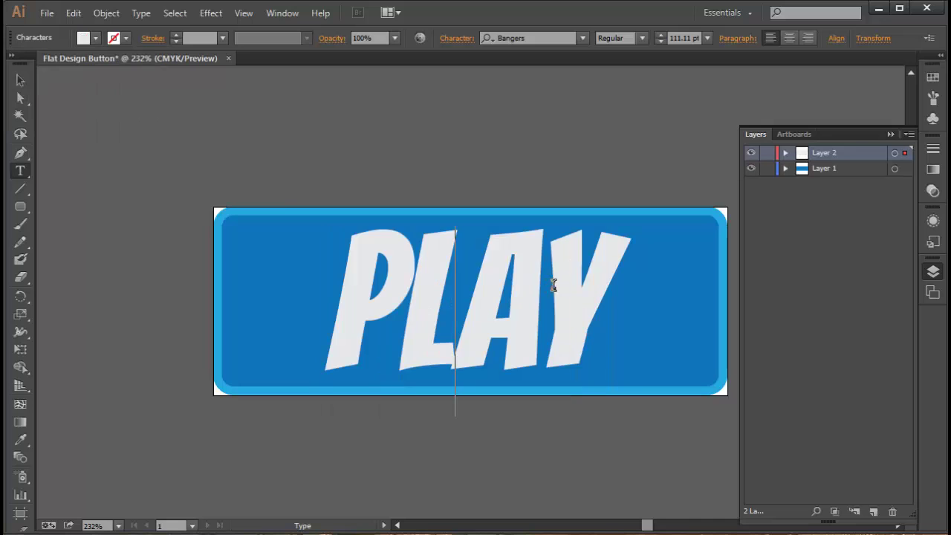
# Try a thin grey outline on PLAY, then set its stroke to None
pyautogui.doubleClick(552, 278)
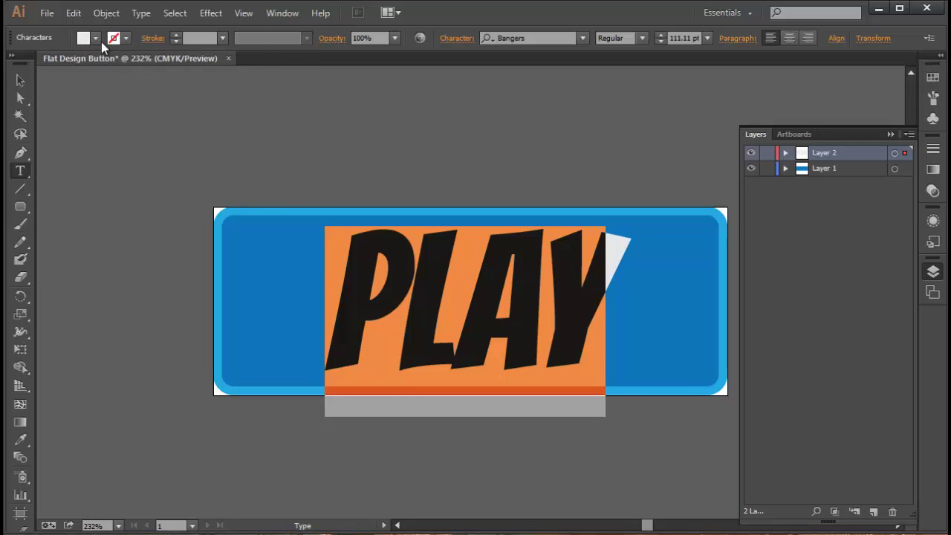
pyautogui.click(125, 41)
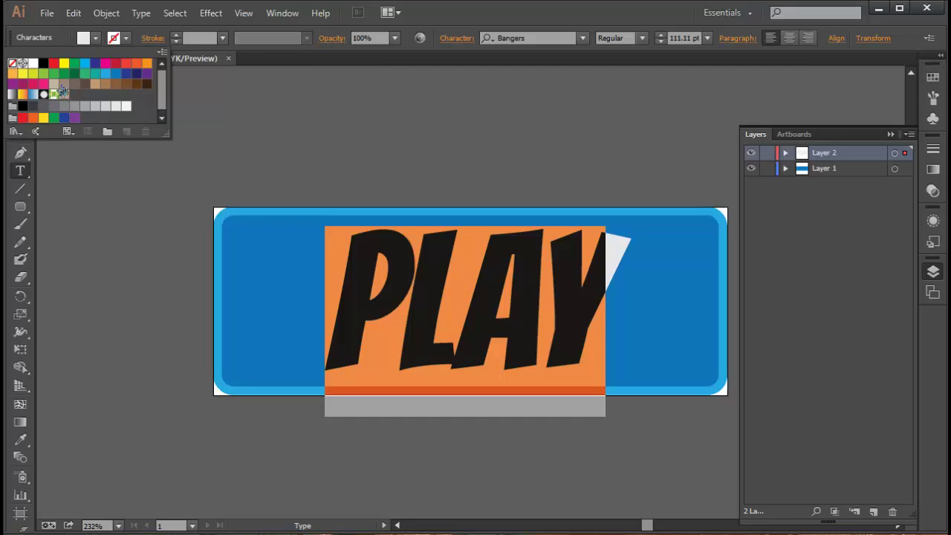
pyautogui.click(34, 109)
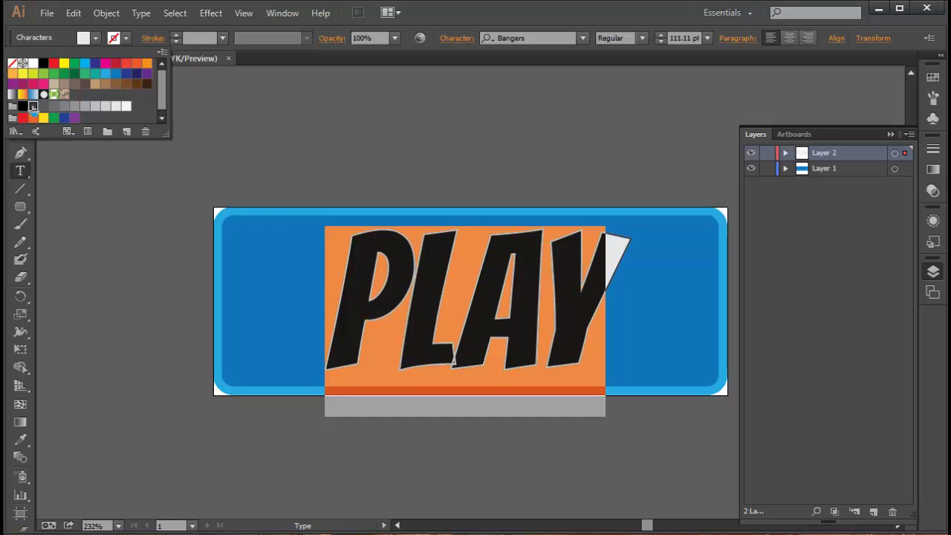
pyautogui.click(455, 262)
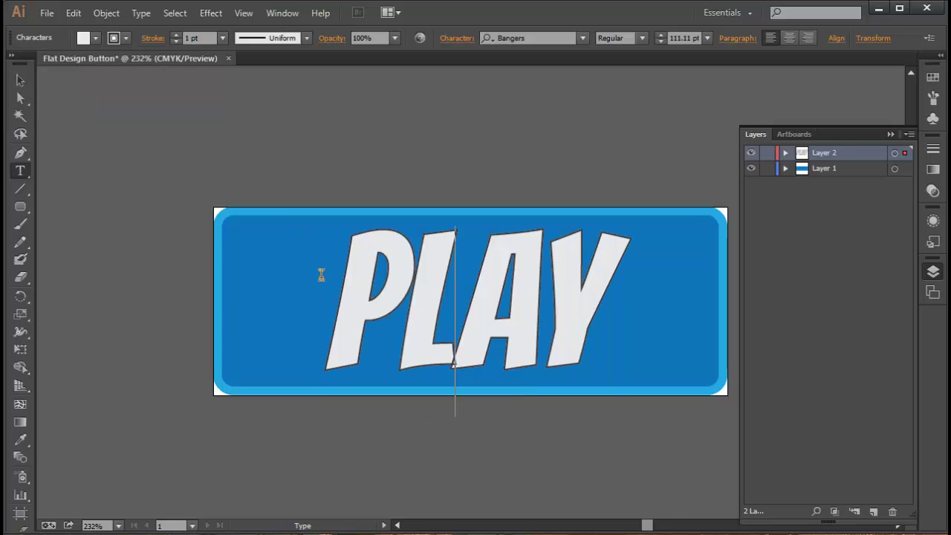
pyautogui.moveTo(322, 273); pyautogui.dragTo(610, 321)
pyautogui.click(125, 39)
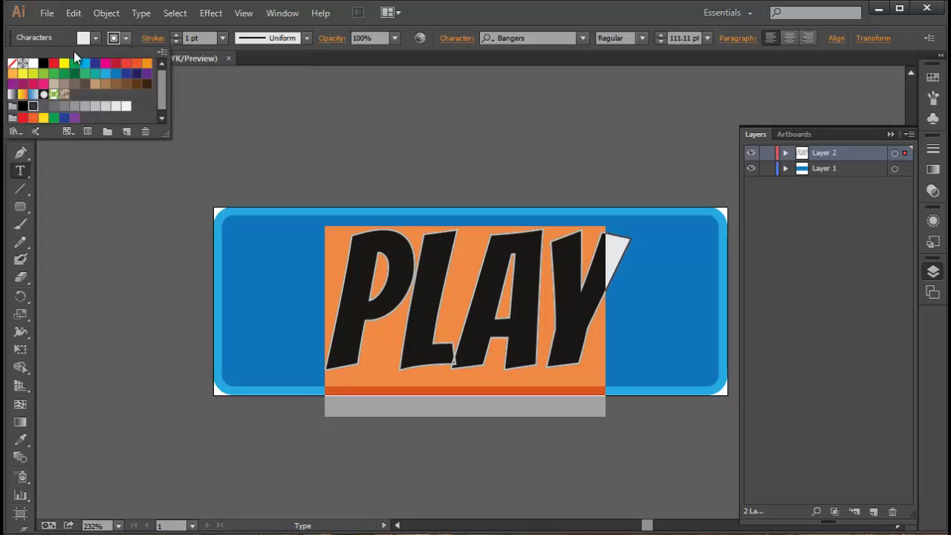
pyautogui.click(12, 65)
pyautogui.click(625, 249)
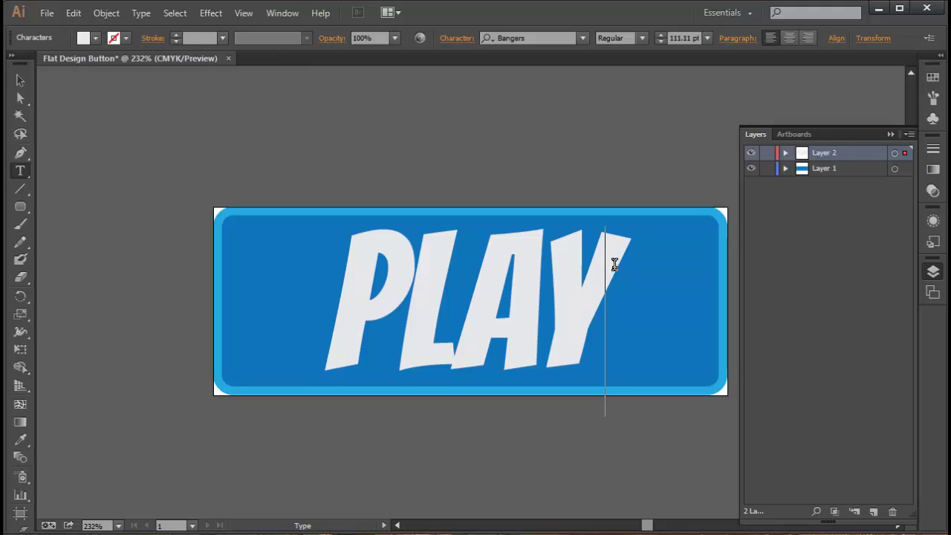
pyautogui.click(20, 80)
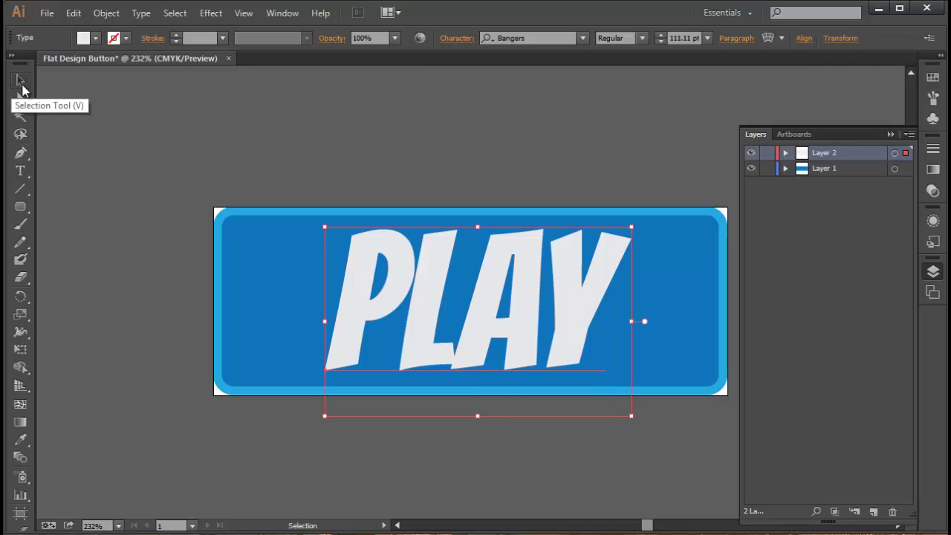
pyautogui.click(209, 184)
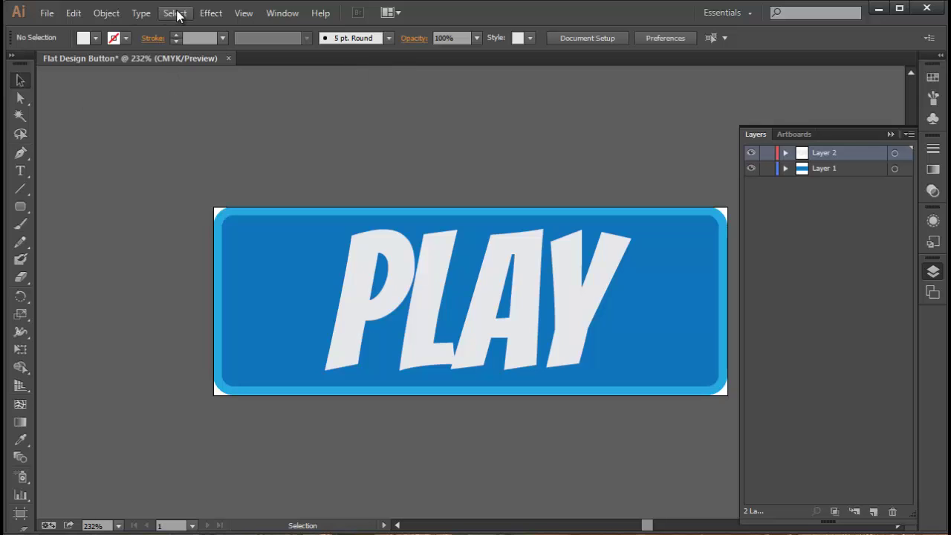
pyautogui.click(222, 10)
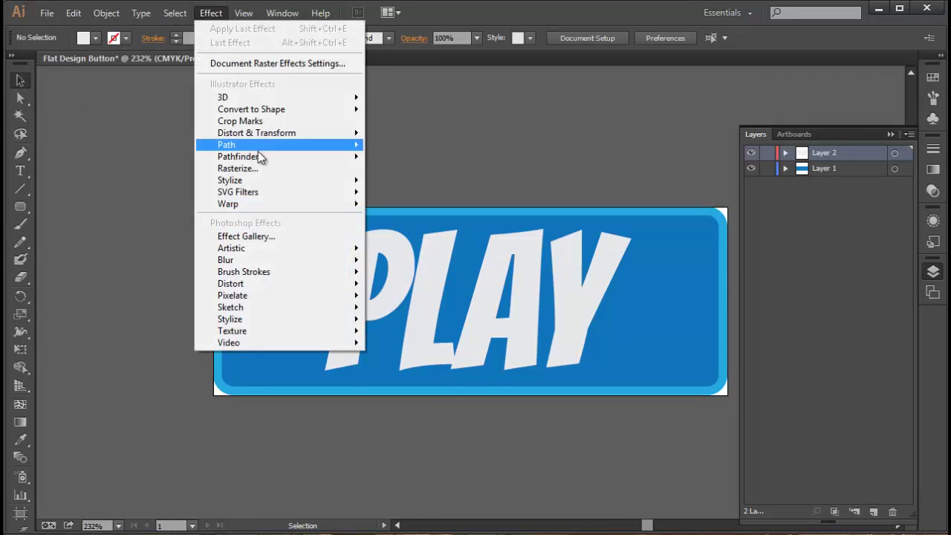
pyautogui.moveTo(271, 181)
pyautogui.click(420, 184)
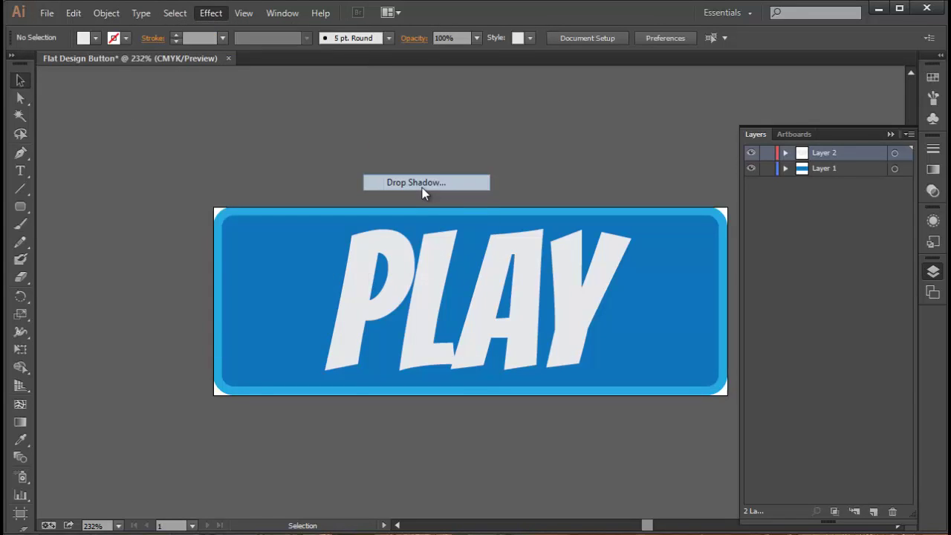
pyautogui.moveTo(292, 241); pyautogui.dragTo(878, 188)
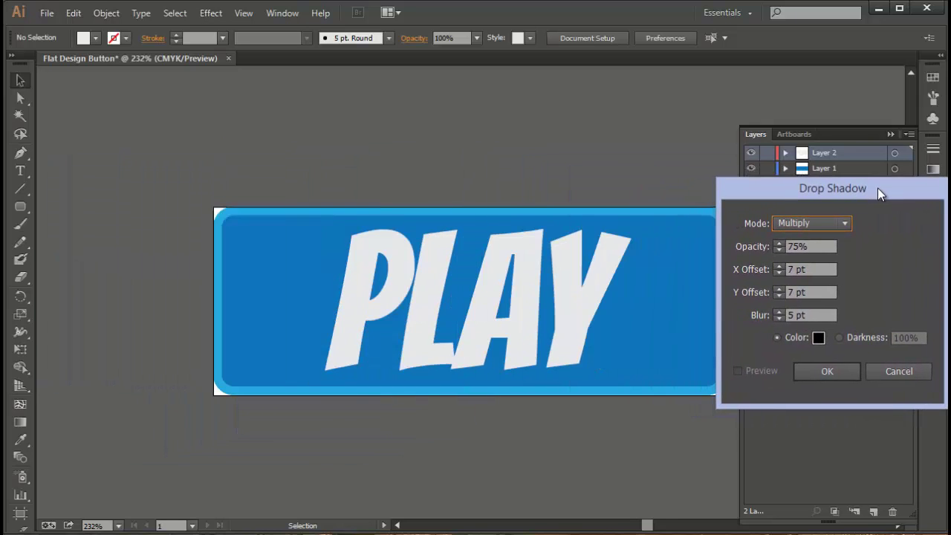
pyautogui.click(808, 222)
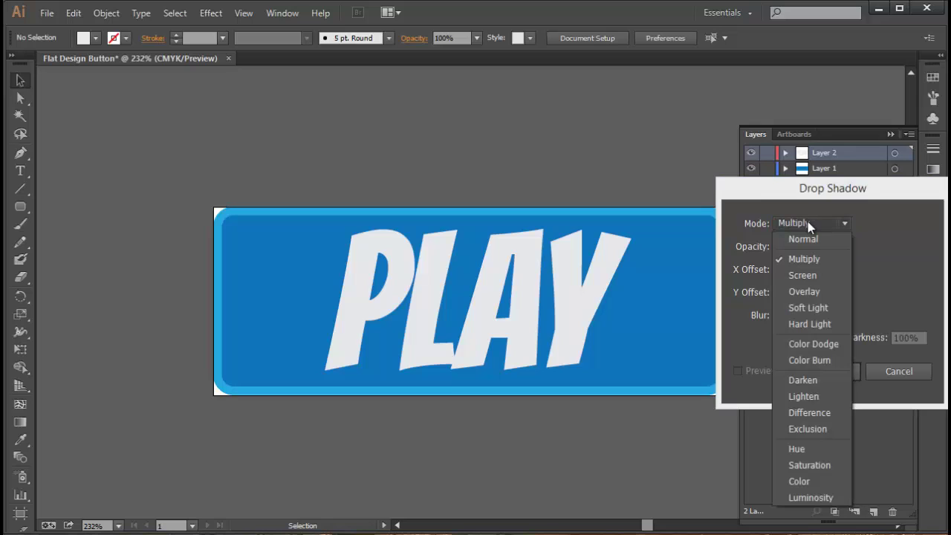
pyautogui.click(803, 239)
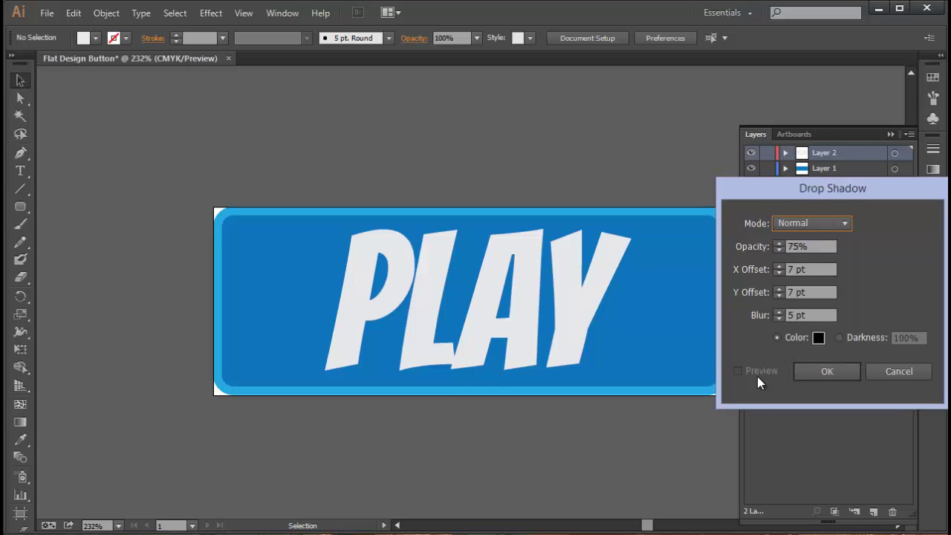
pyautogui.click(896, 371)
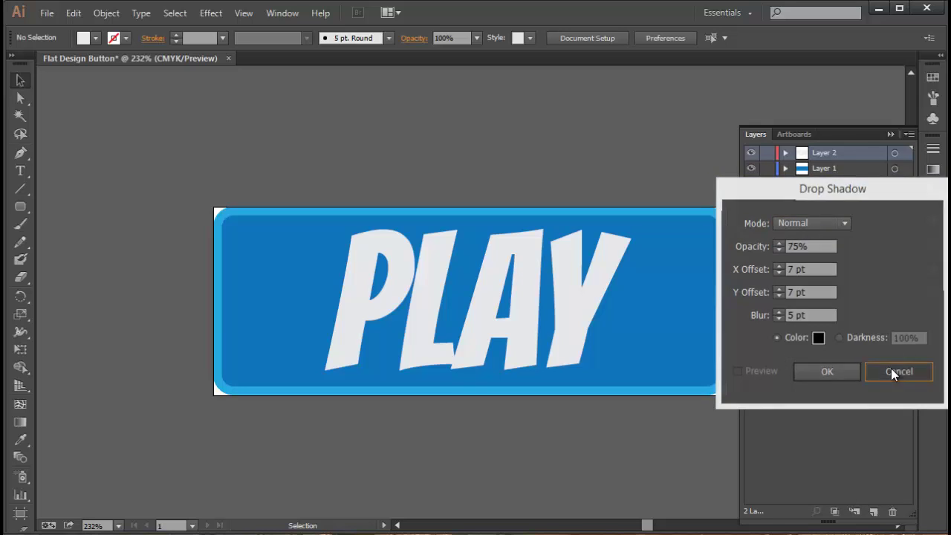
pyautogui.click(484, 274)
# Select the PLAY word with the Type tool, then clear the selection
pyautogui.press('t')
pyautogui.click(515, 296)
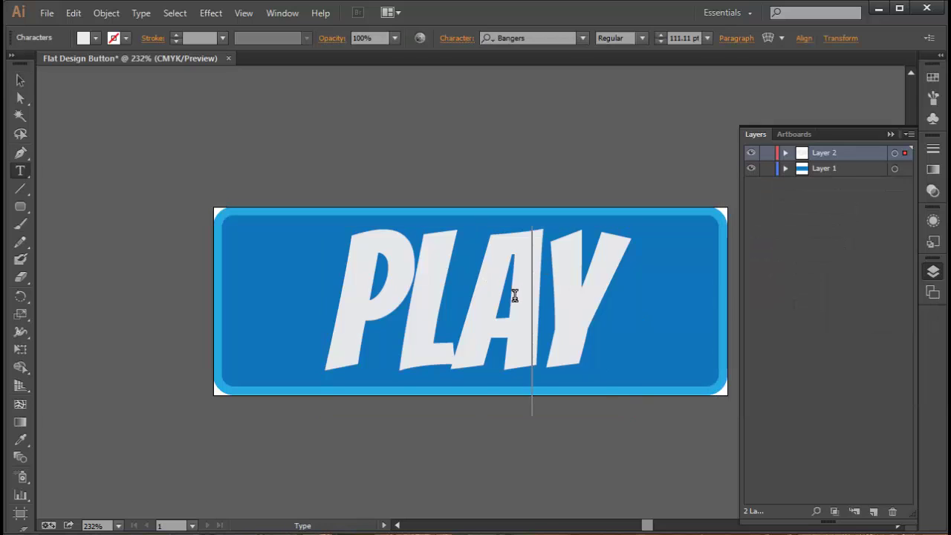
pyautogui.doubleClick(514, 296)
pyautogui.click(611, 275)
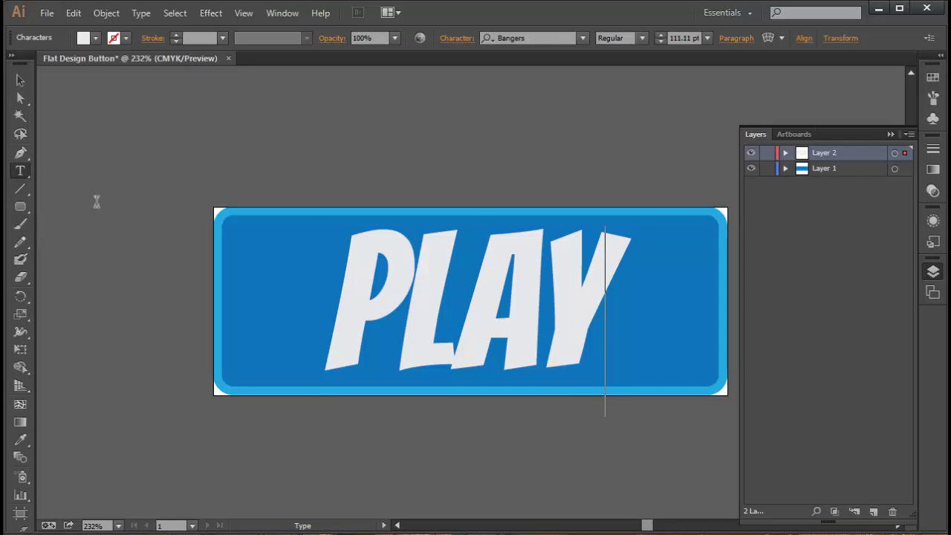
# Draw small highlight ellipses at the button's top-left and top-right with the Ellipse Tool
pyautogui.click(28, 215)
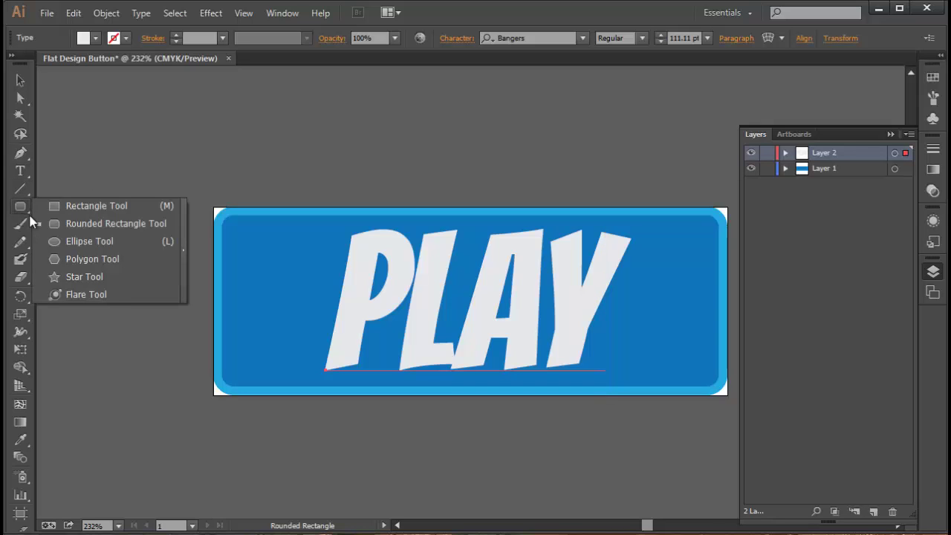
pyautogui.click(106, 239)
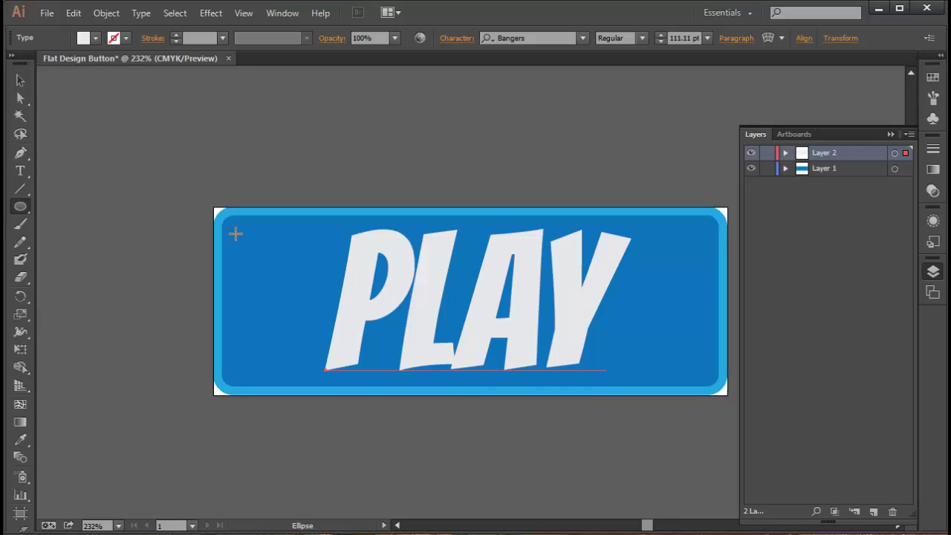
pyautogui.moveTo(235, 234); pyautogui.dragTo(310, 261)
pyautogui.moveTo(668, 224); pyautogui.dragTo(696, 233)
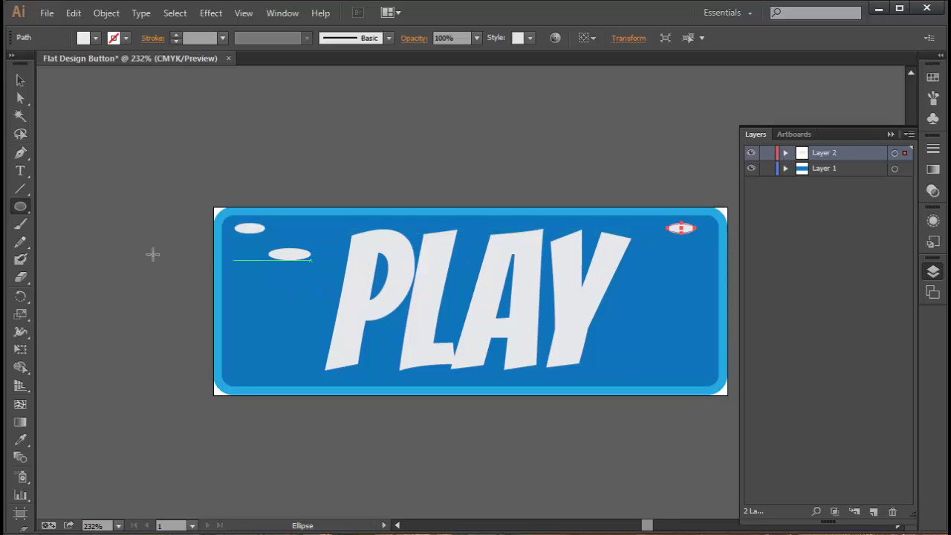
# Select all three ellipses and fill them light blue, then deselect
pyautogui.click(20, 80)
pyautogui.click(149, 199)
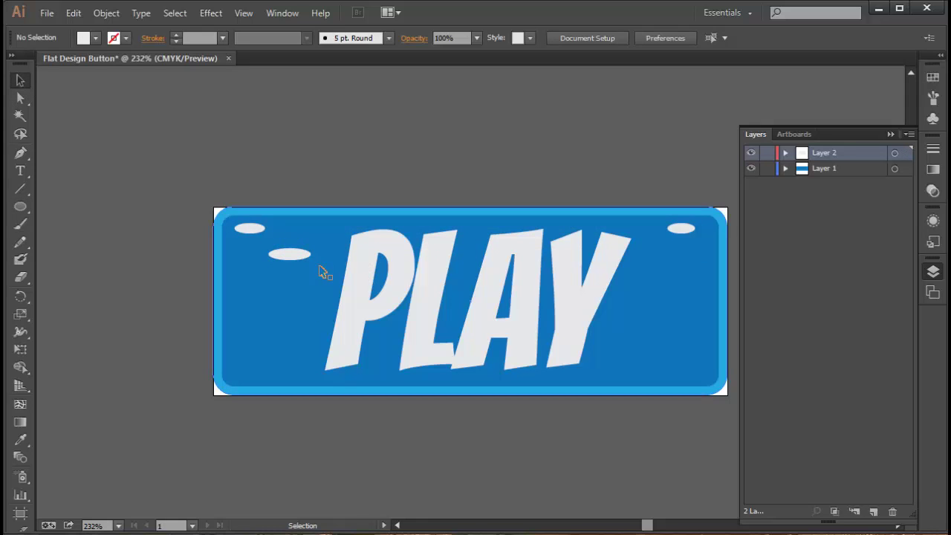
pyautogui.click(288, 254)
pyautogui.keyDown('shift'); pyautogui.click(251, 228); pyautogui.keyUp('shift')
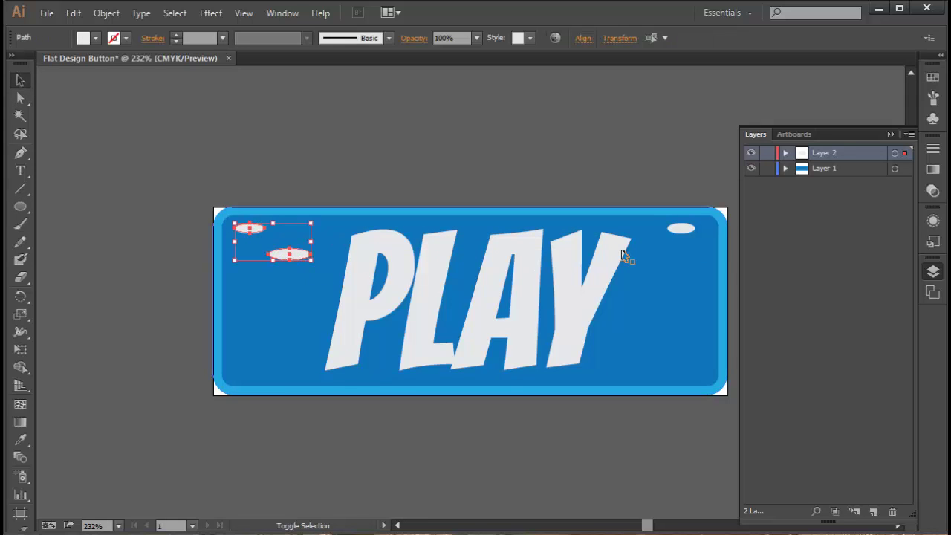
pyautogui.keyDown('shift'); pyautogui.click(694, 230); pyautogui.keyUp('shift')
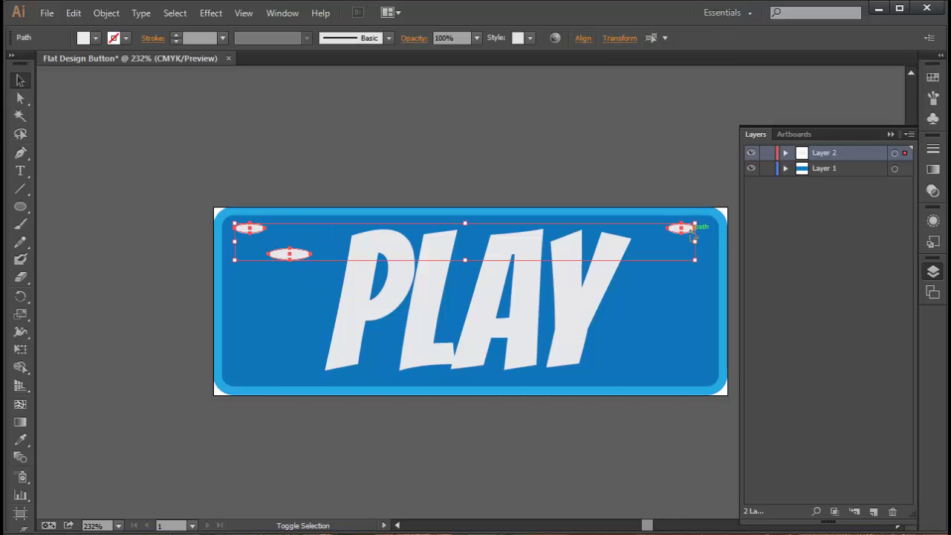
pyautogui.click(89, 38)
pyautogui.click(105, 75)
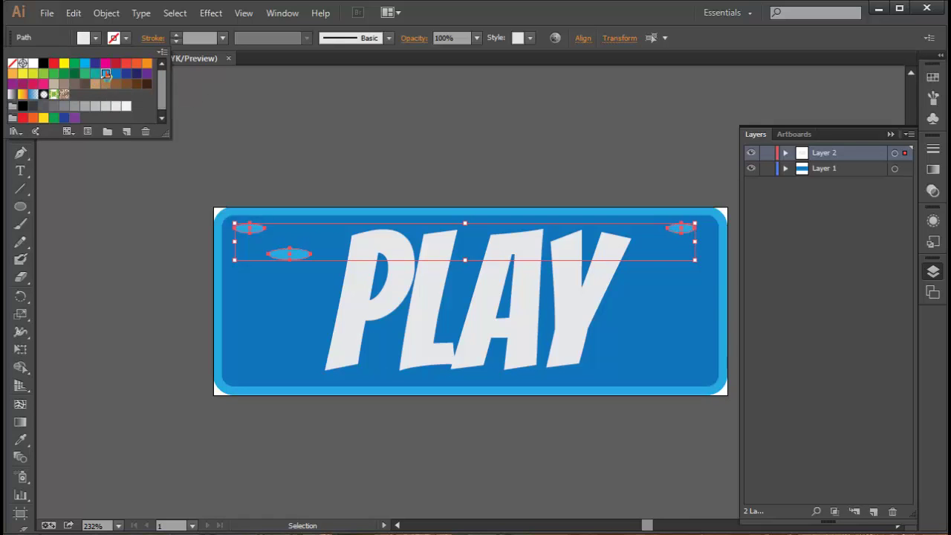
pyautogui.click(108, 221)
pyautogui.click(107, 221)
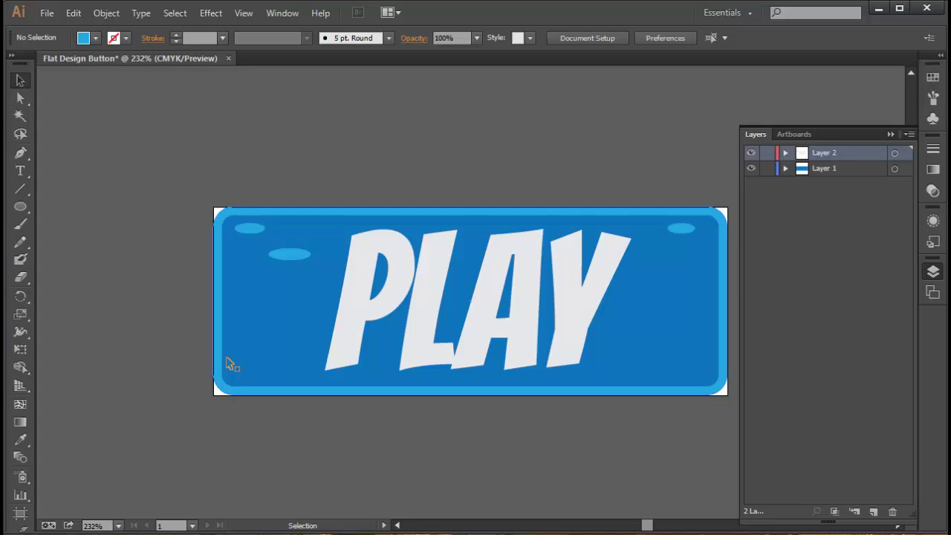
# Delete the lower-left, top-right and top-left highlight ellipses, then select the button shape
pyautogui.click(284, 257)
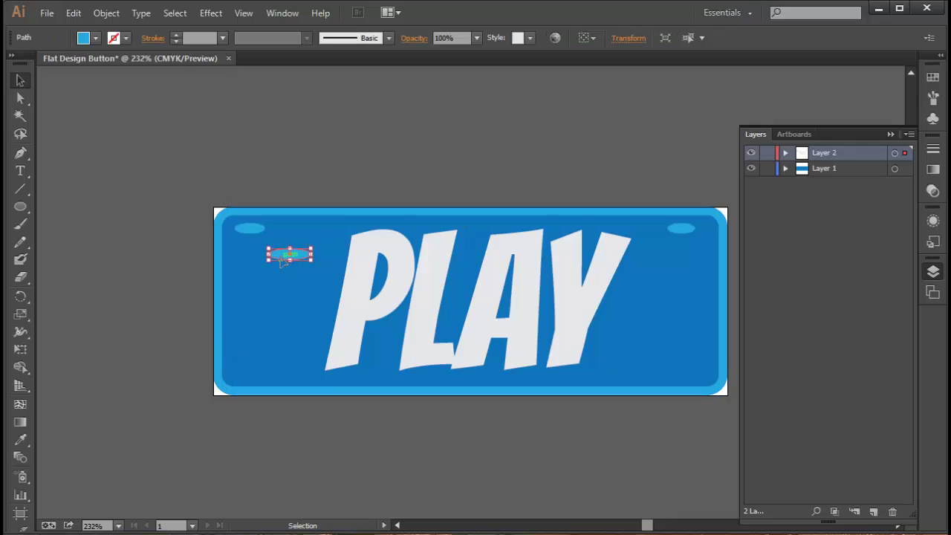
pyautogui.press('Delete')
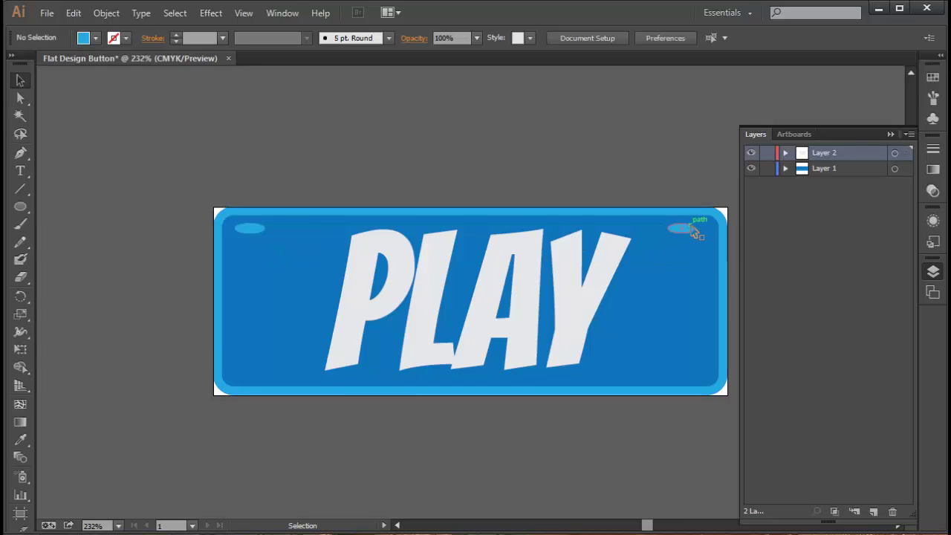
pyautogui.click(693, 231)
pyautogui.press('Delete')
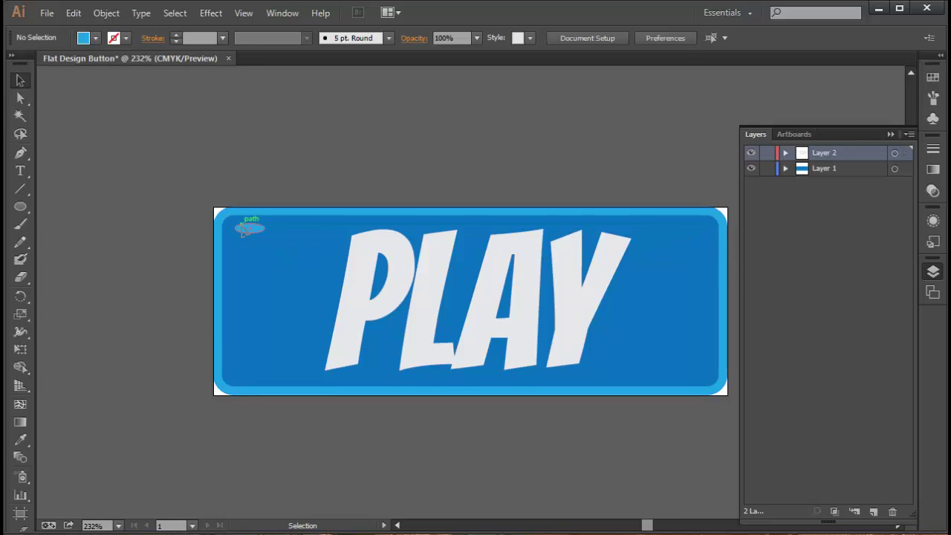
pyautogui.click(242, 231)
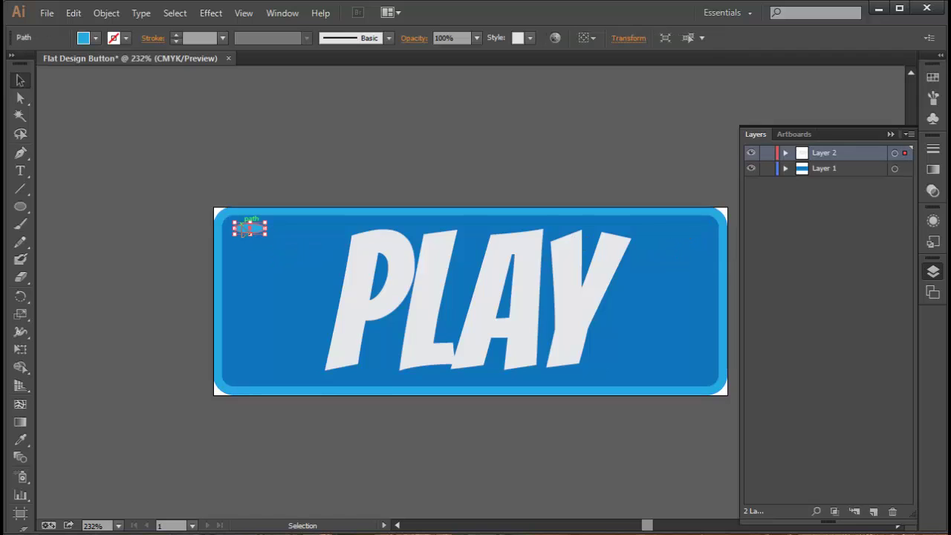
pyautogui.press('Delete')
pyautogui.click(246, 307)
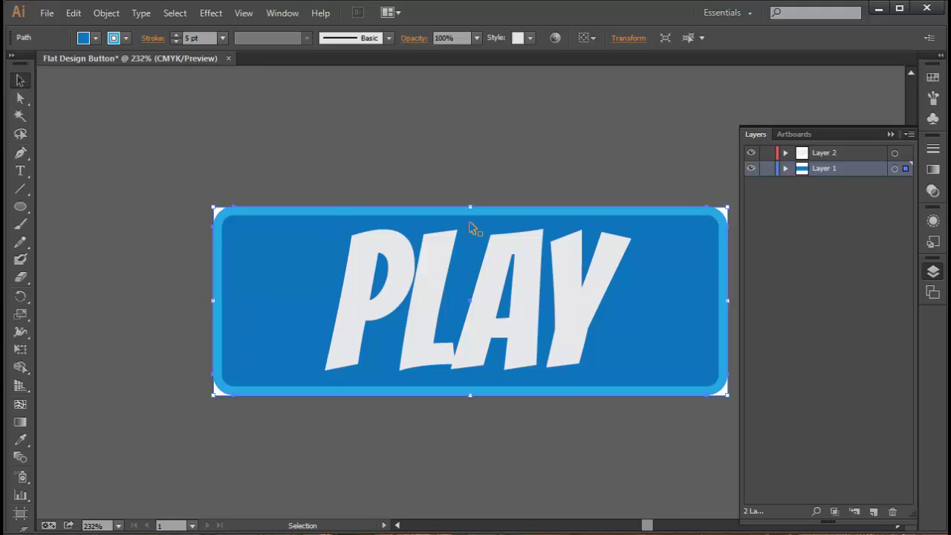
pyautogui.click(186, 176)
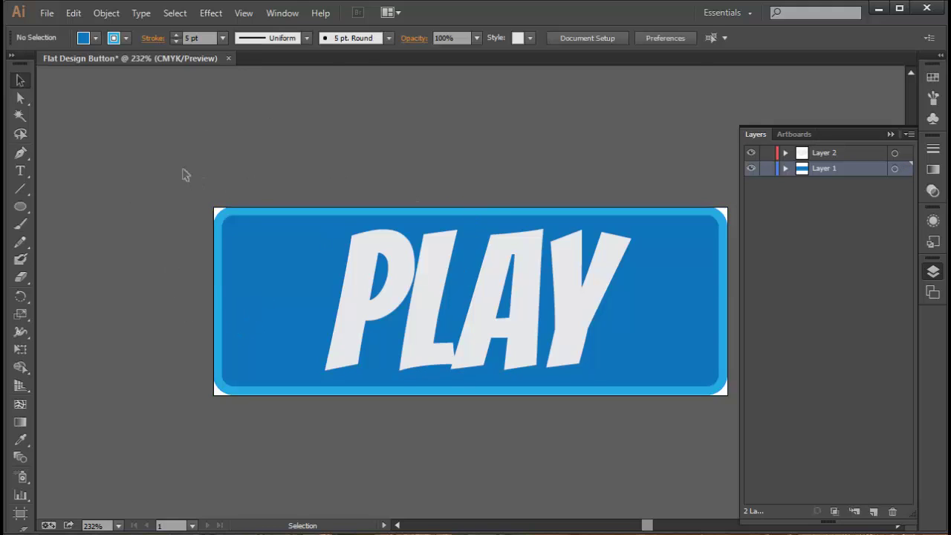